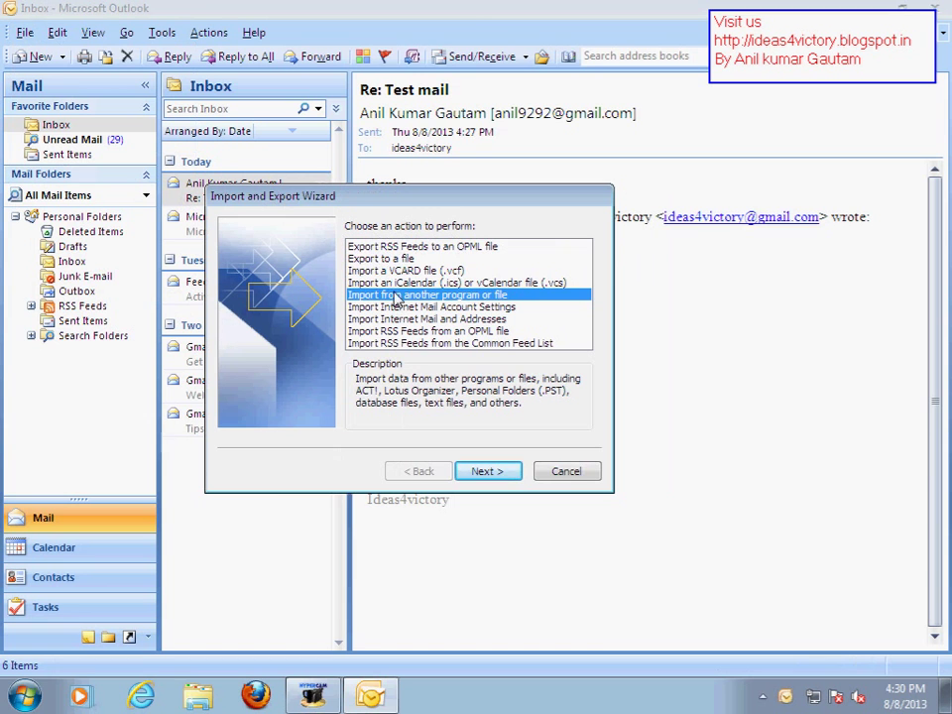
Choose to export to a file and pick Personal Folder File (.pst) as the file type
left_click(373, 259)
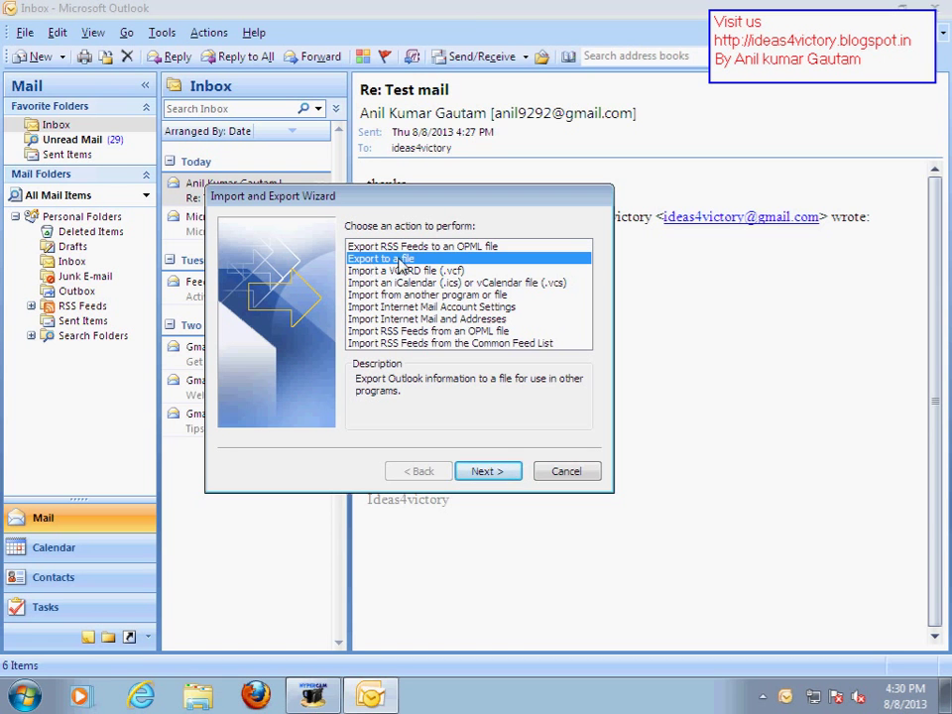
left_click(487, 472)
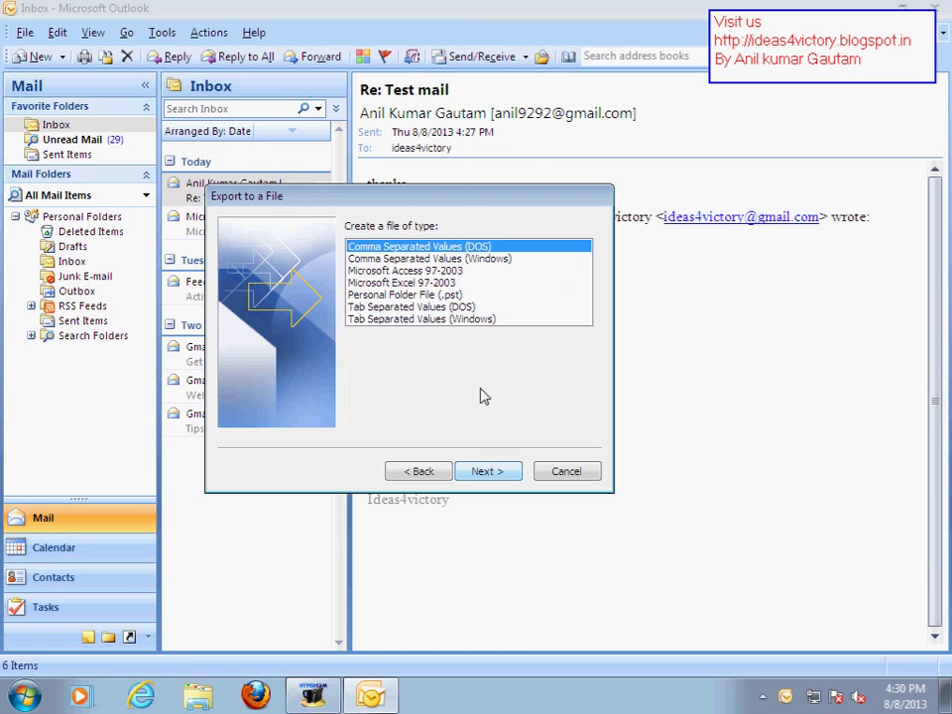
left_click_drag(448, 201, 346, 166)
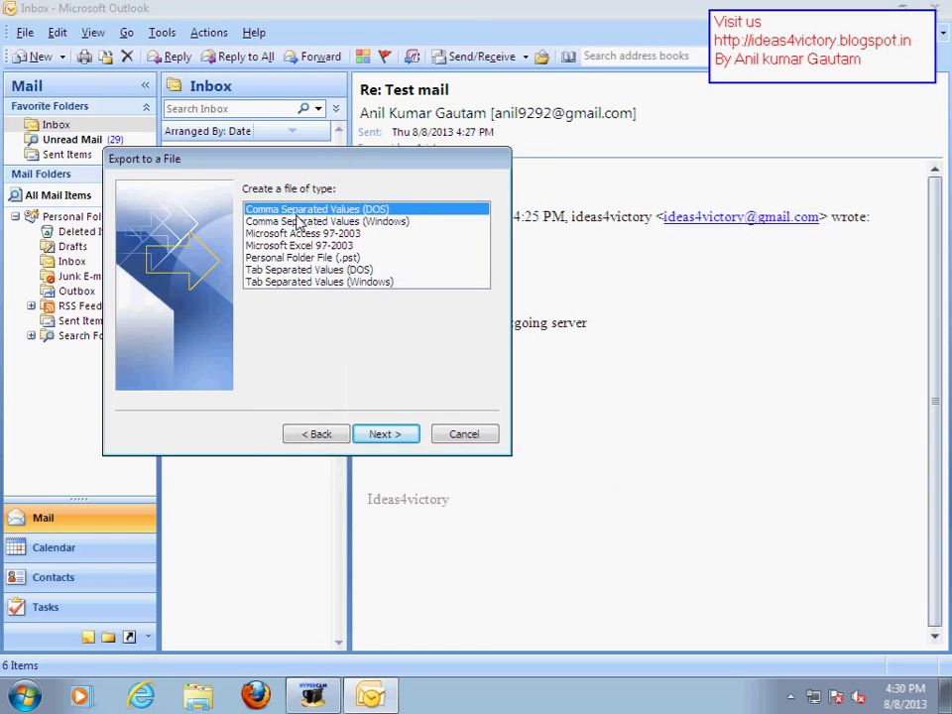
left_click(304, 258)
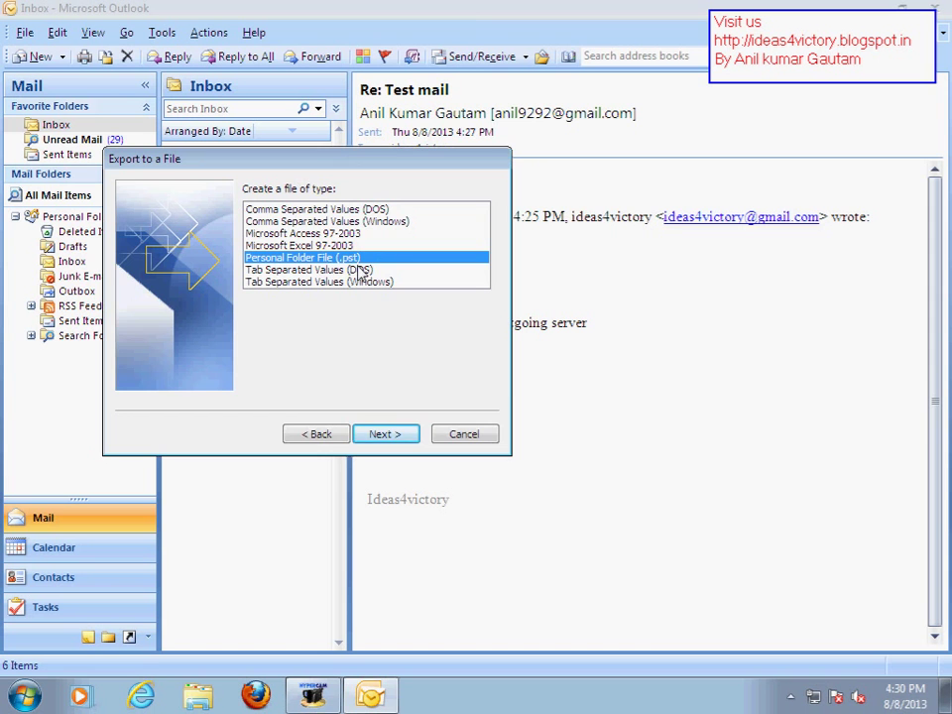
left_click(388, 439)
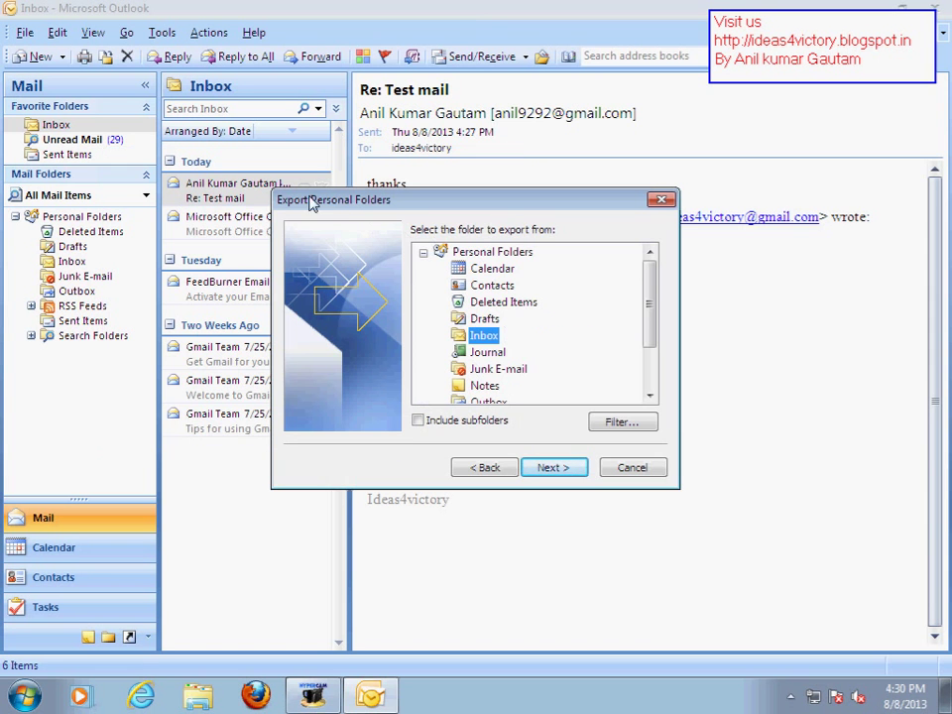
Look through the individual folders that can be exported, from the Personal Folders root down to Tasks
left_click_drag(318, 201, 167, 161)
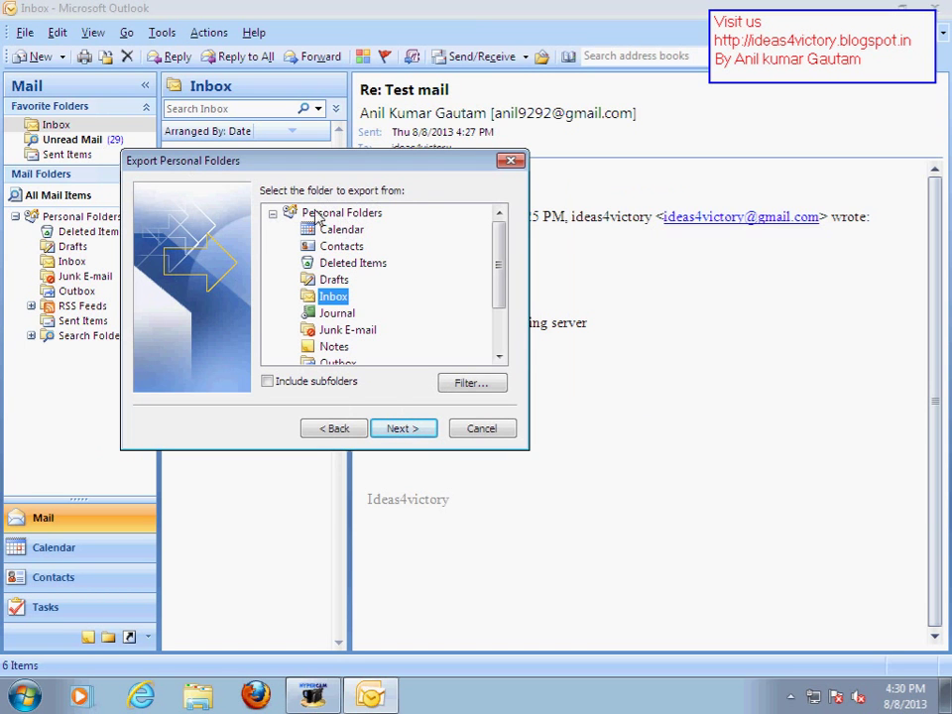
left_click(335, 214)
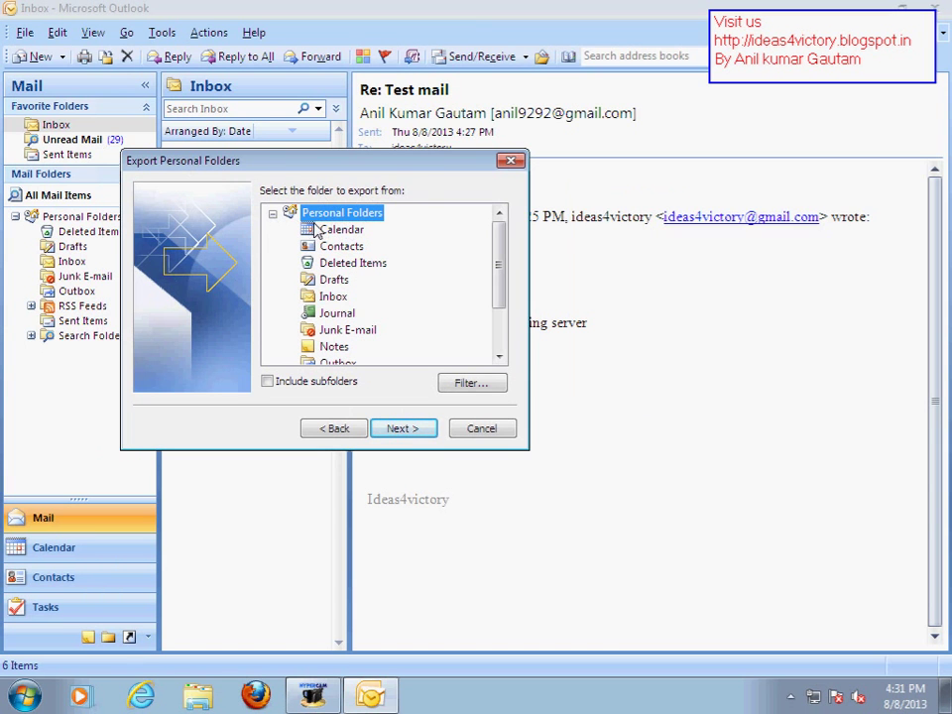
left_click(330, 232)
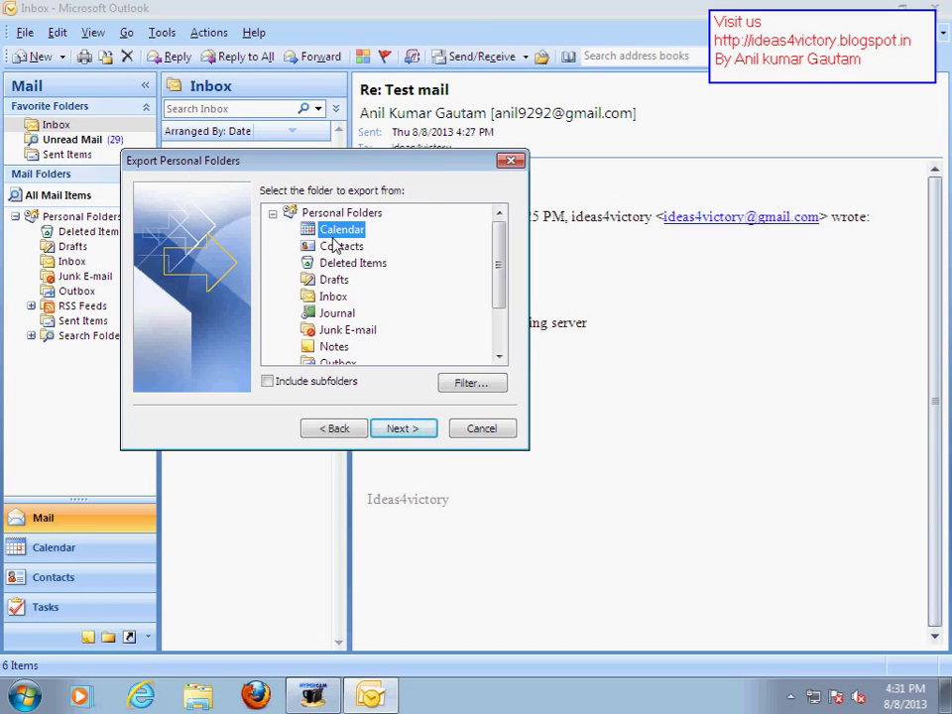
left_click(333, 247)
left_click(335, 266)
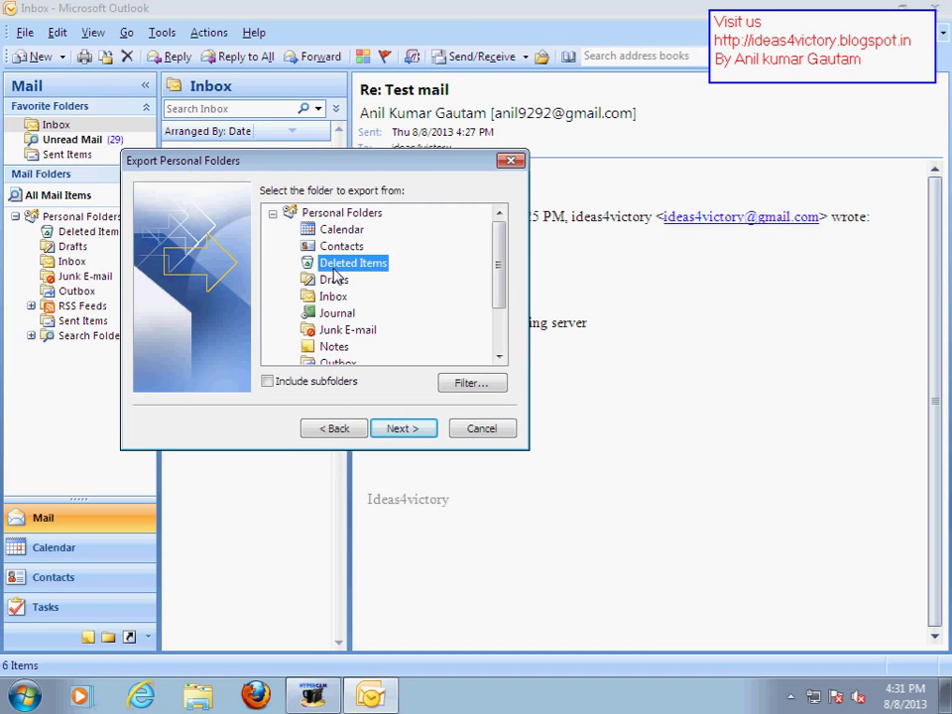
left_click(334, 281)
left_click(334, 298)
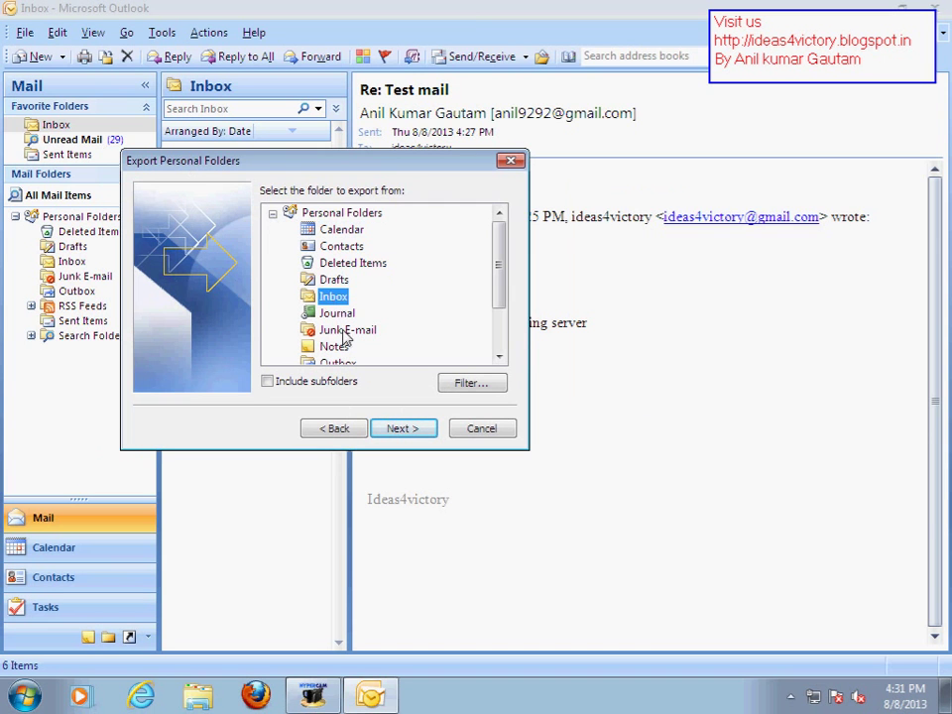
left_click(338, 313)
left_click_drag(499, 278, 499, 318)
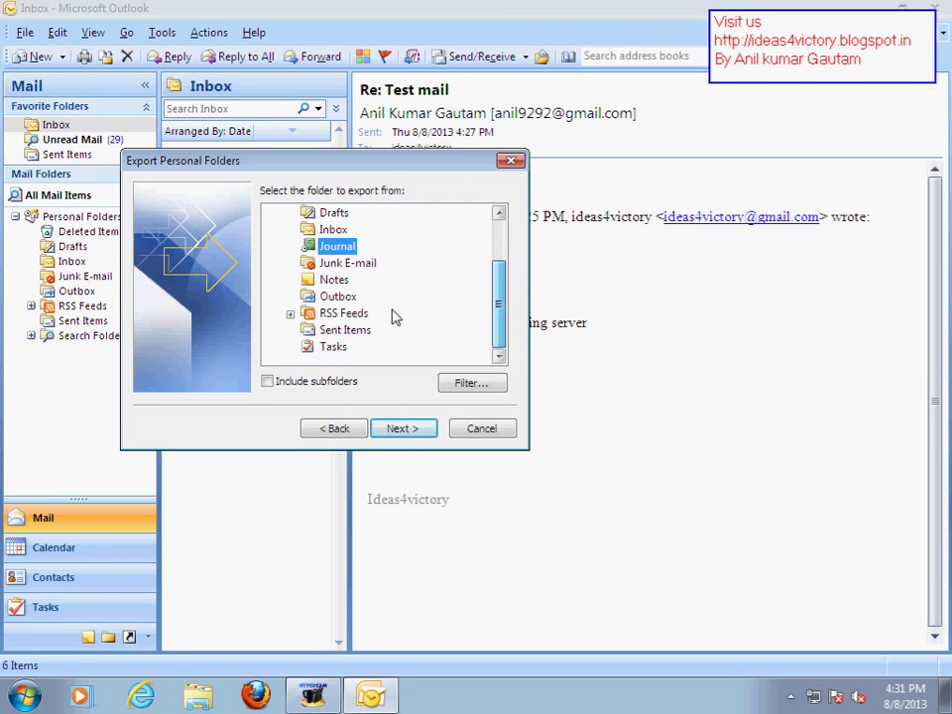
left_click(342, 263)
left_click(338, 280)
left_click(339, 297)
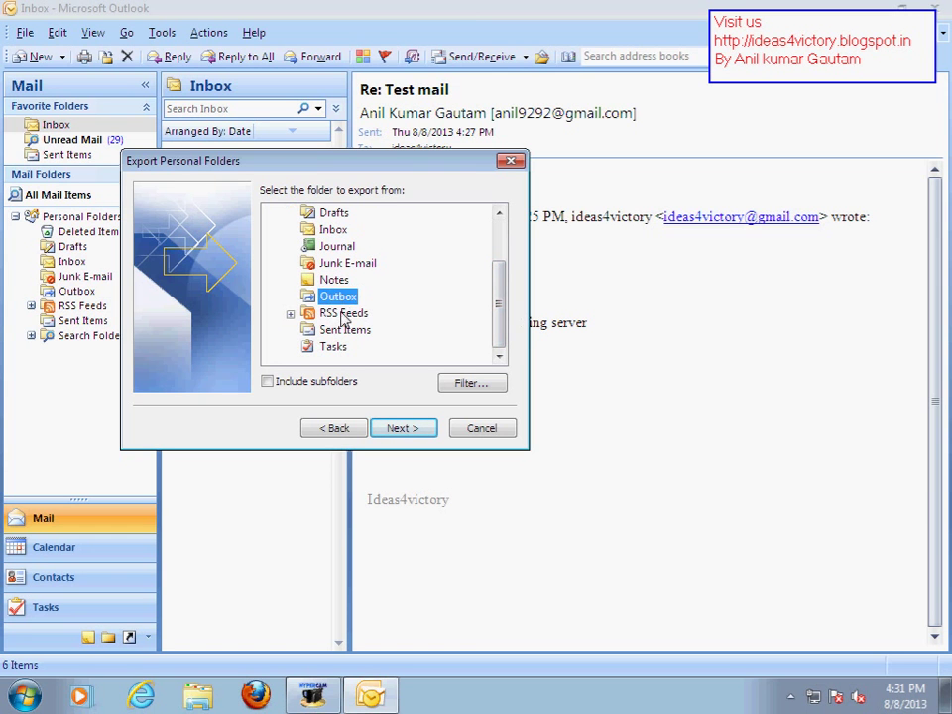
left_click(342, 315)
left_click(337, 330)
left_click(334, 347)
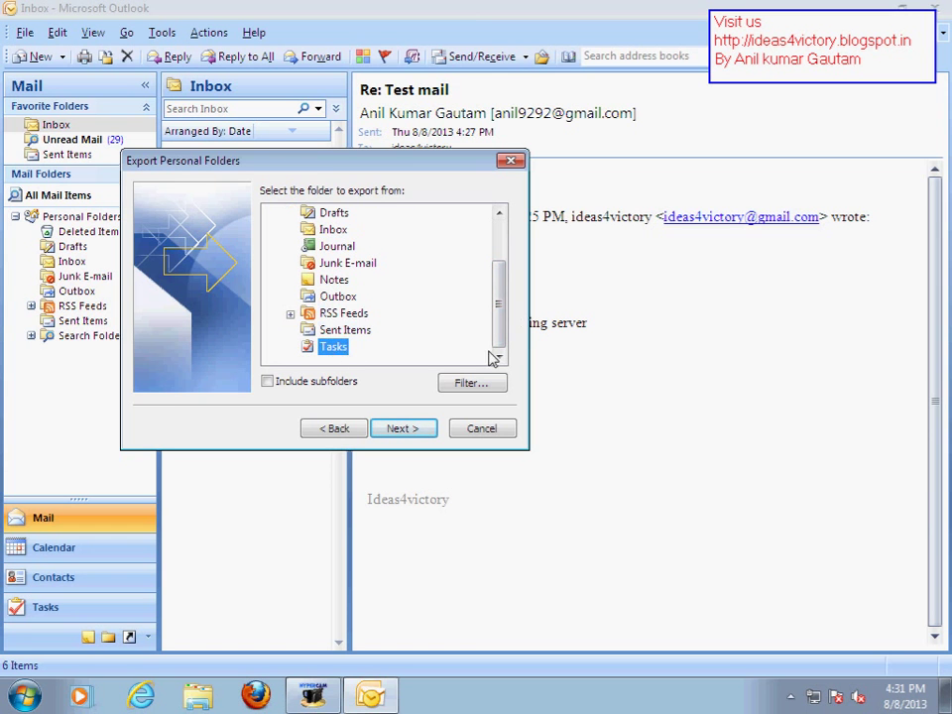
left_click_drag(497, 338, 487, 253)
Select the Personal Folders root as the folder to export and include its subfolders
left_click(352, 214)
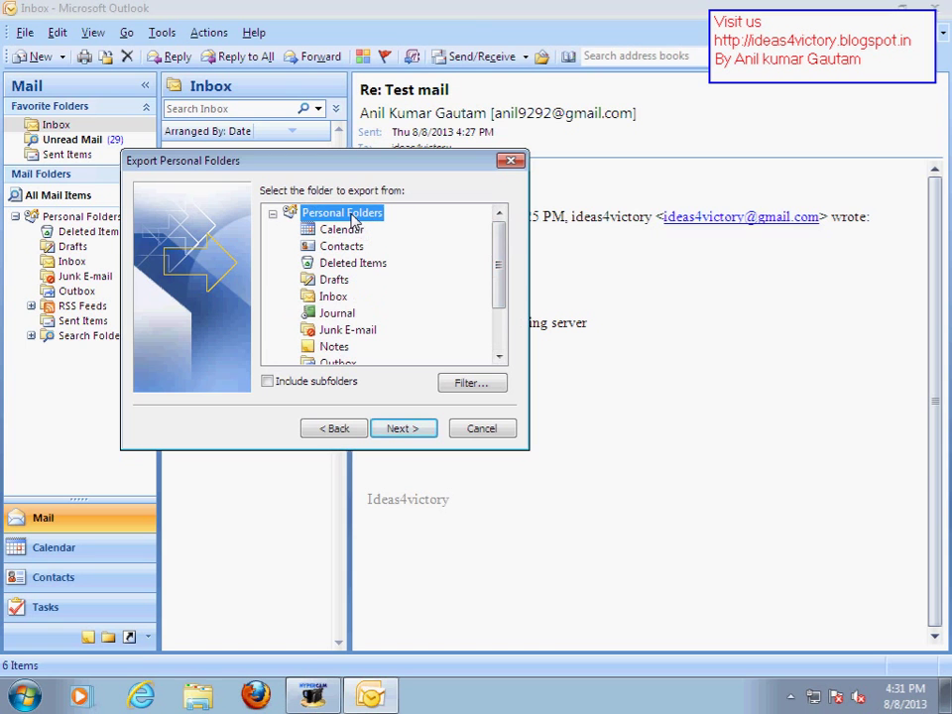
left_click(267, 383)
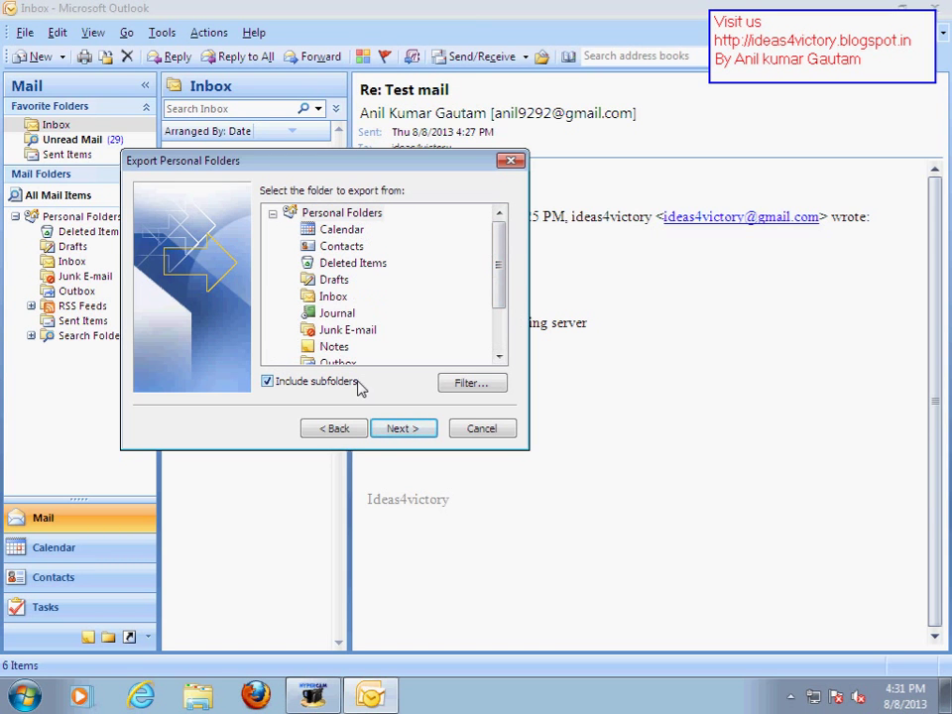
left_click(359, 215)
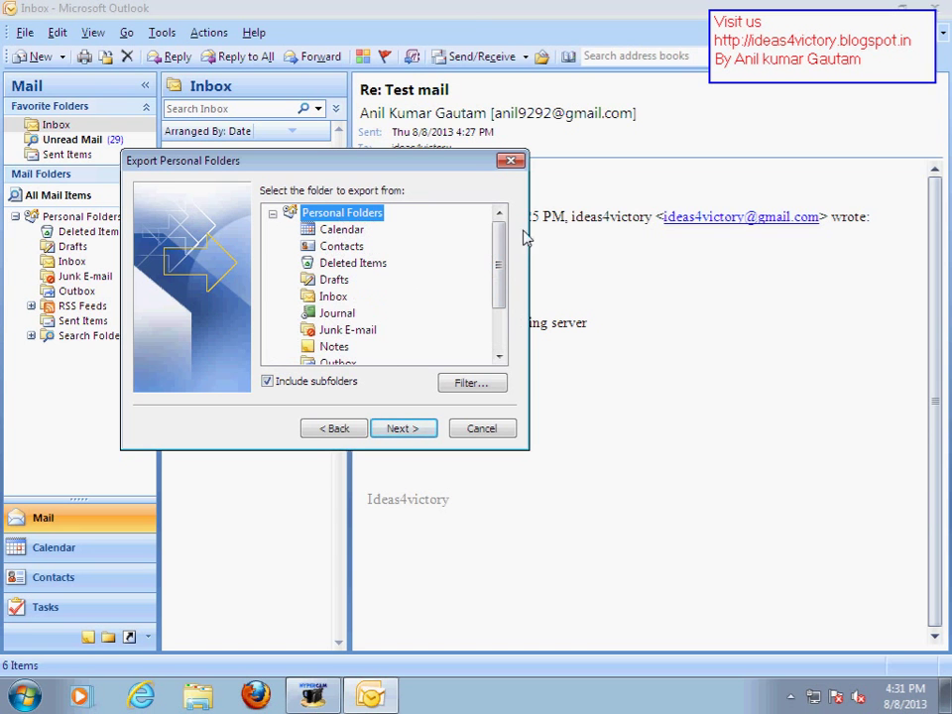
scroll(501, 266, "down", 2)
scroll(501, 262, "up", 2)
Turn off subfolder inclusion and try single folders such as Calendar, Inbox, Sent Items and Contacts as the export source
left_click(270, 383)
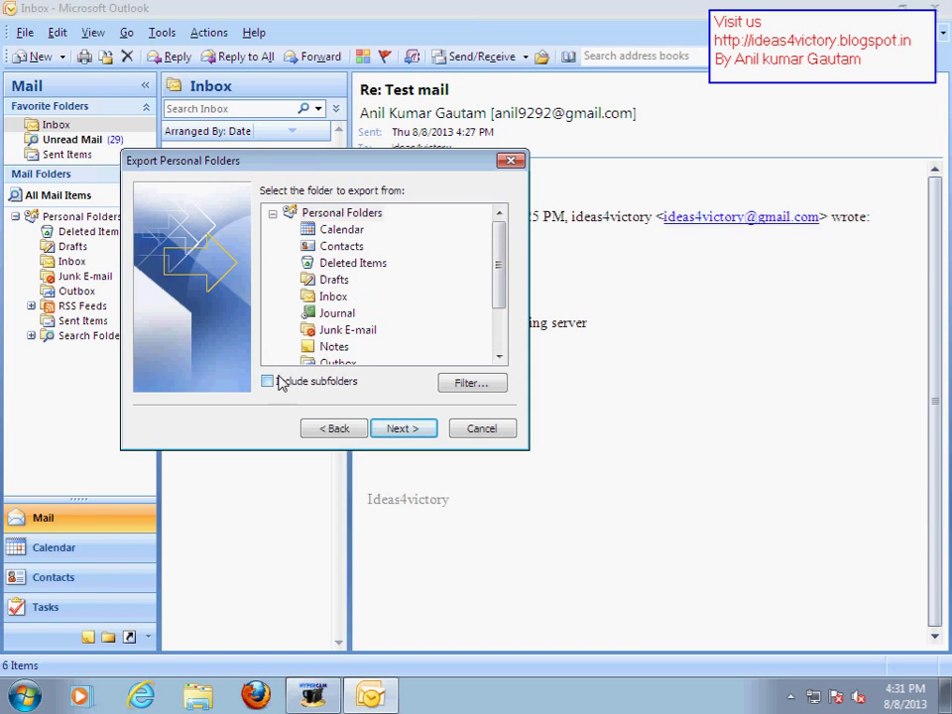
left_click(342, 229)
left_click(332, 296)
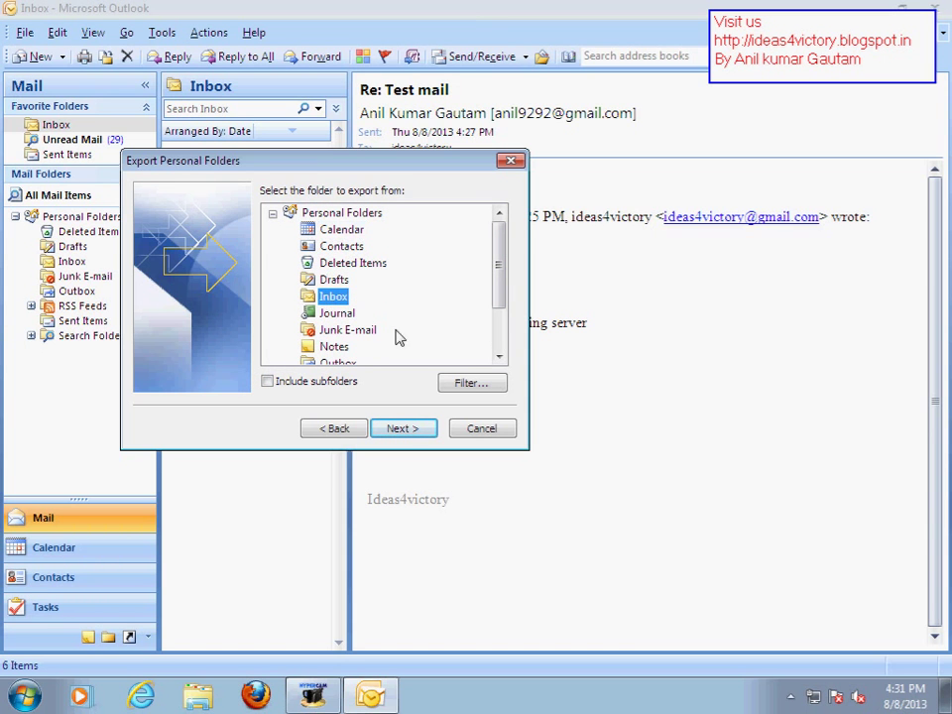
scroll(330, 359, "down", 2)
left_click(343, 331)
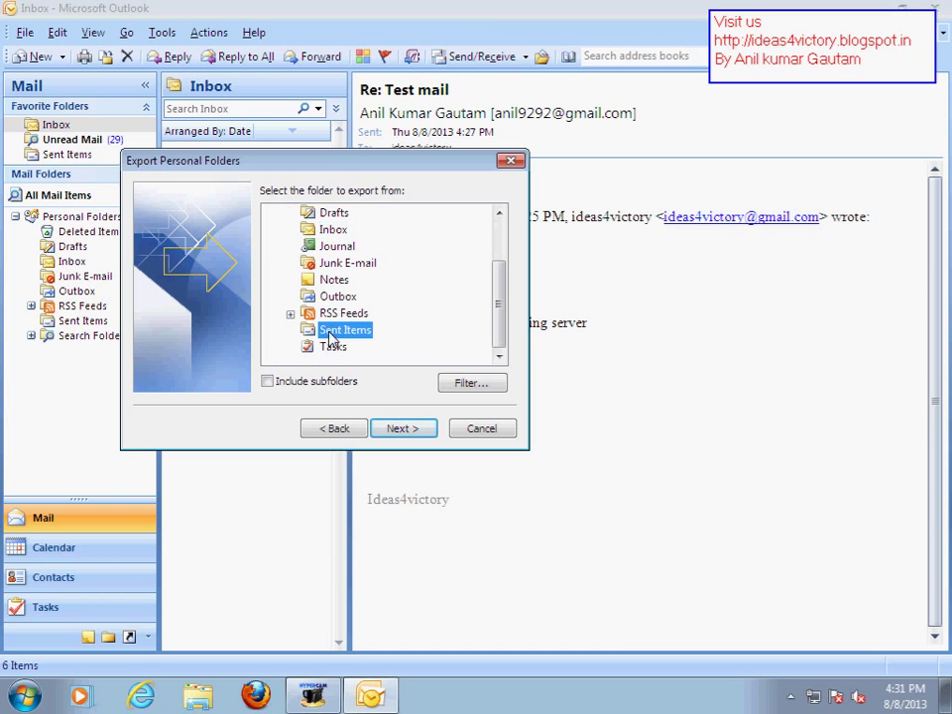
scroll(336, 233, "up", 2)
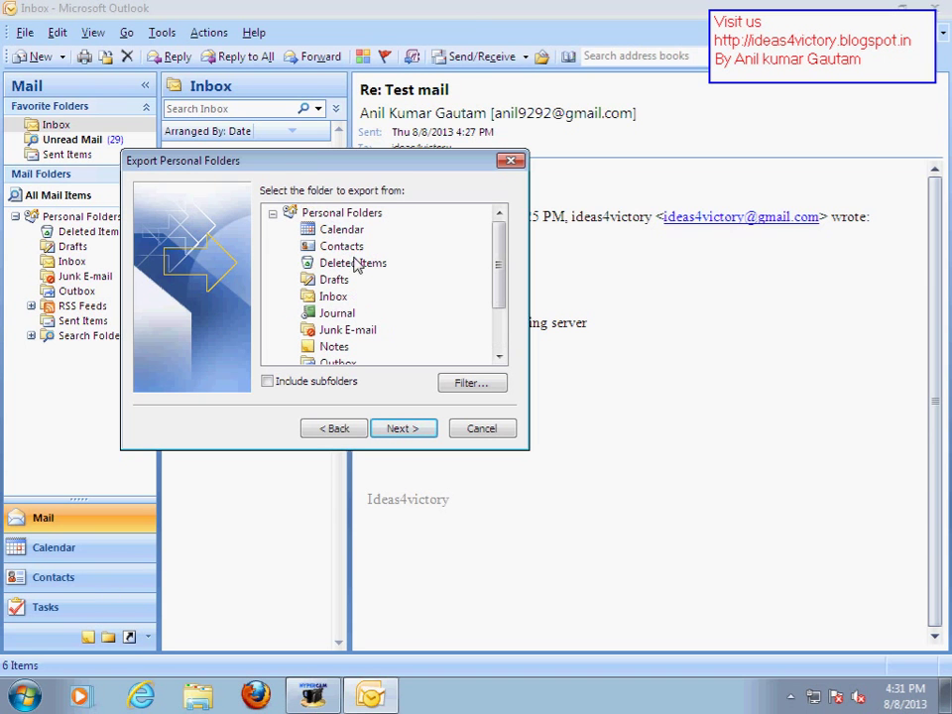
left_click(341, 246)
left_click(352, 231)
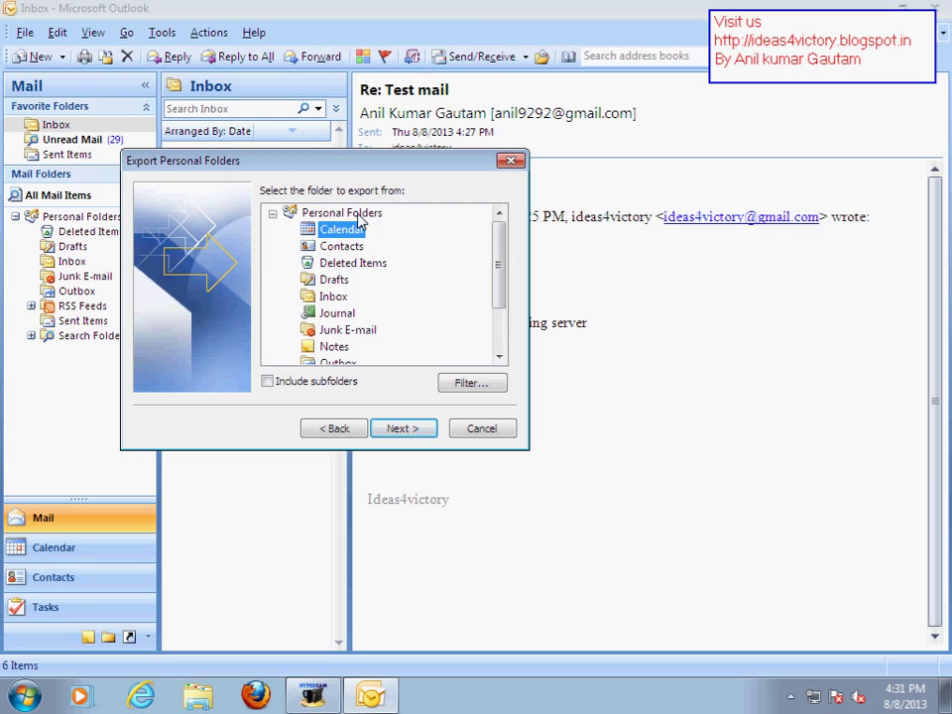
left_click(333, 298)
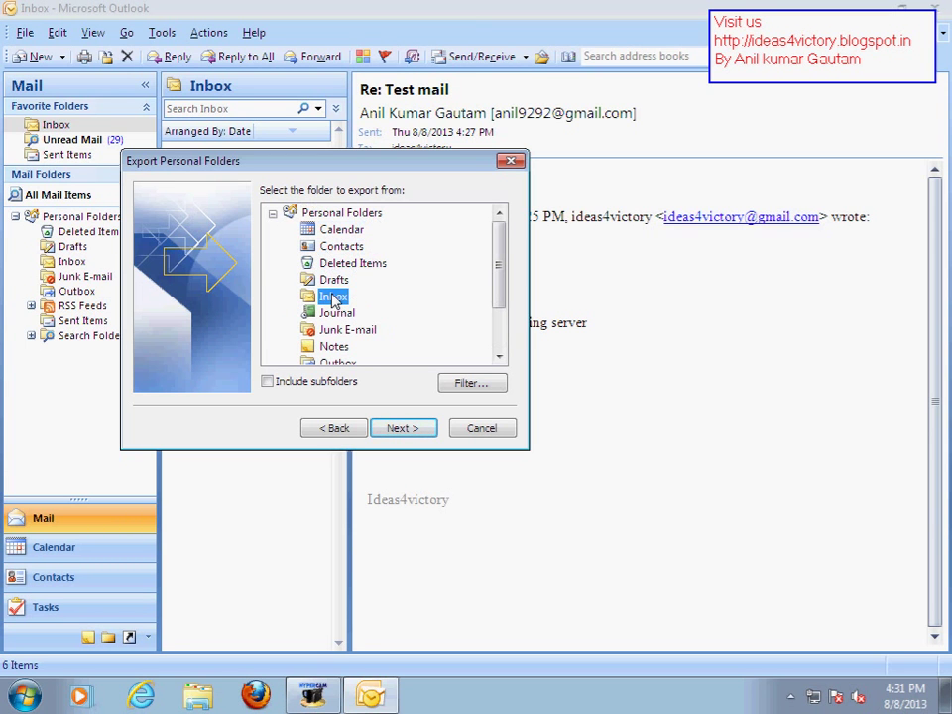
Set the top-level Personal Folders with all subfolders as the export source and proceed to the save options
left_click(347, 214)
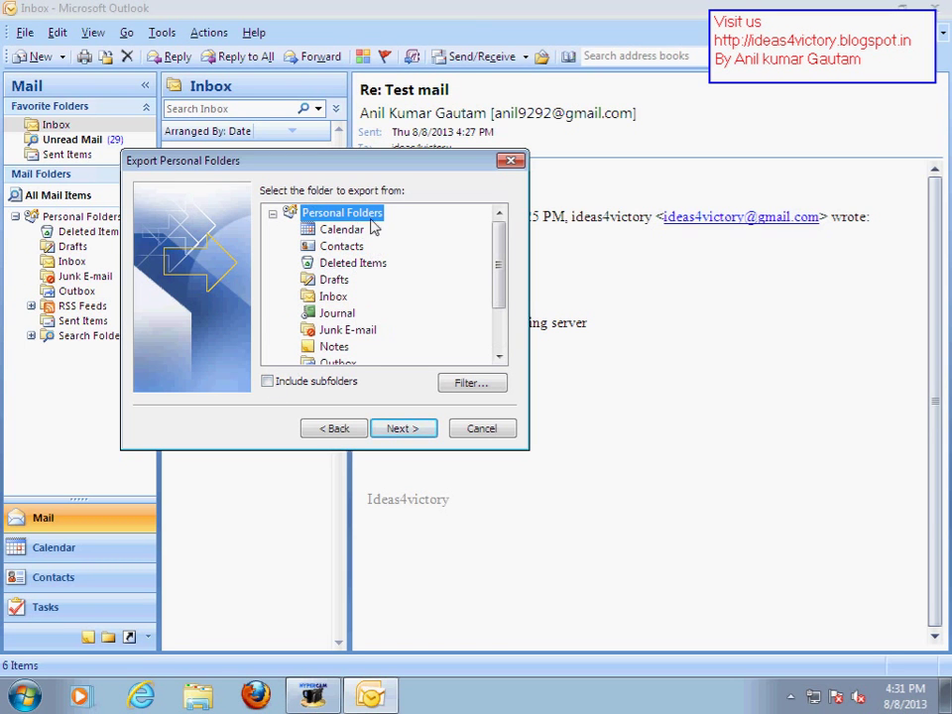
left_click(268, 382)
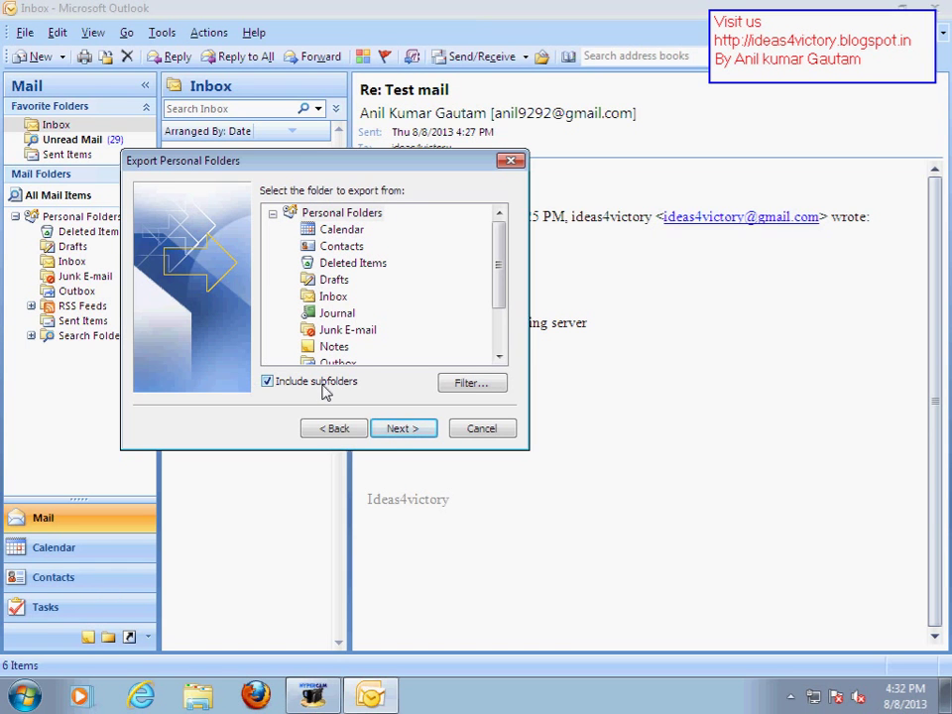
left_click(398, 428)
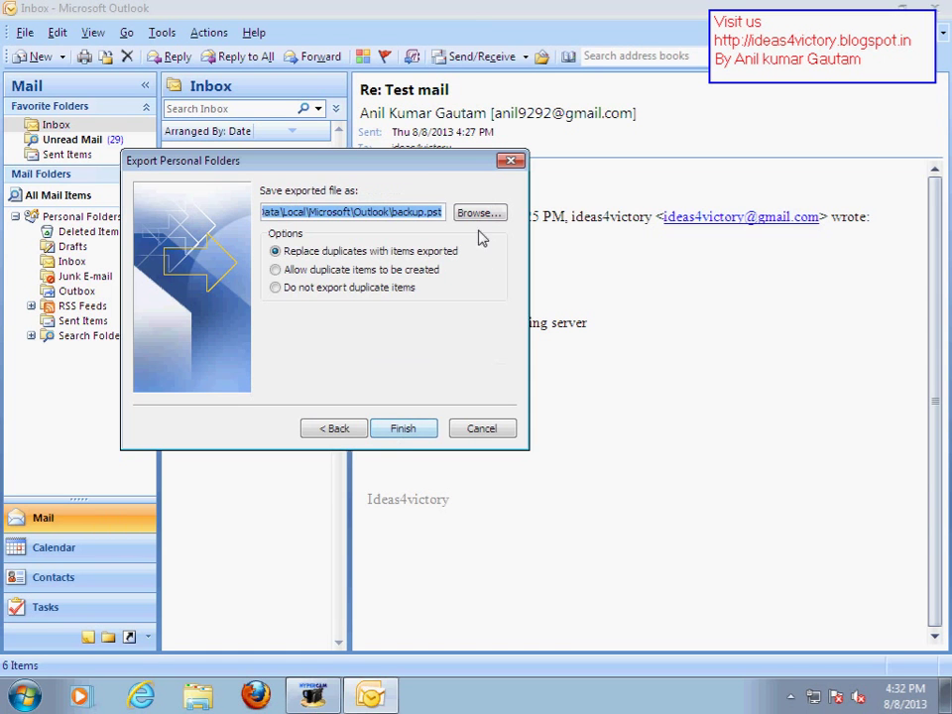
Browse to the data (E:) drive as the save location for the exported file
left_click_drag(461, 177, 447, 166)
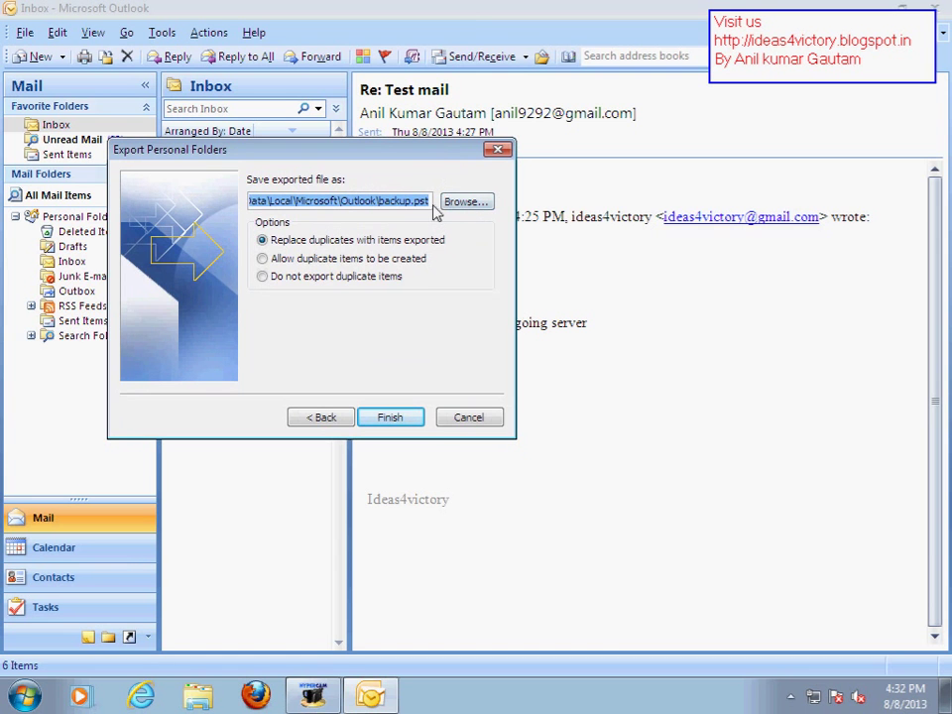
left_click(466, 202)
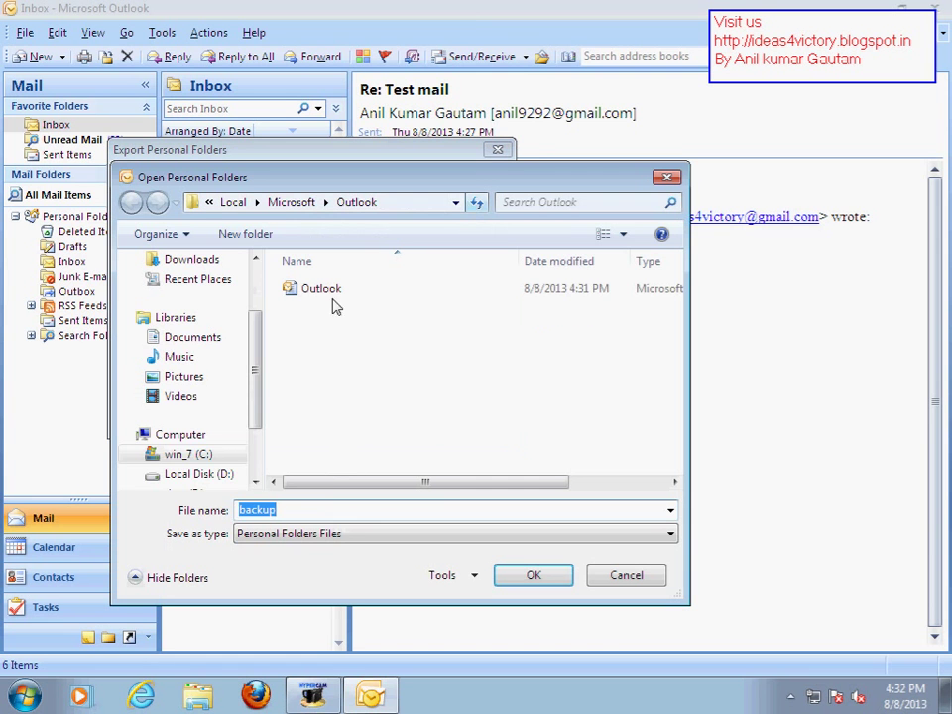
left_click_drag(255, 357, 260, 397)
scroll(199, 406, "up", 1)
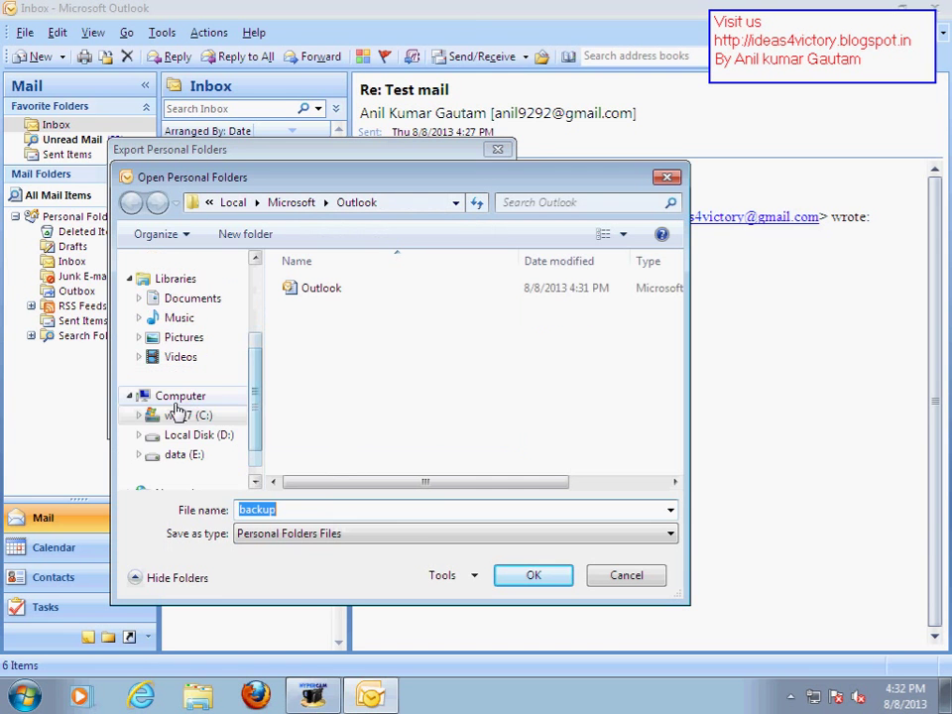
left_click(187, 457)
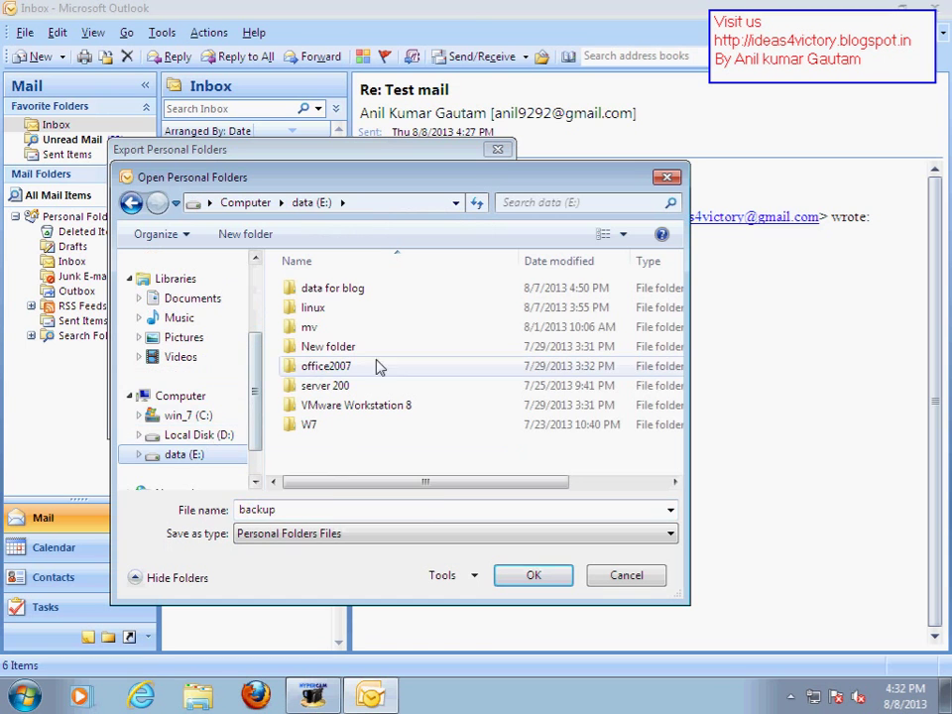
Name the export file "msoutlook 08082013", confirm the location and finish the export wizard
double_click(326, 509)
left_click(325, 509)
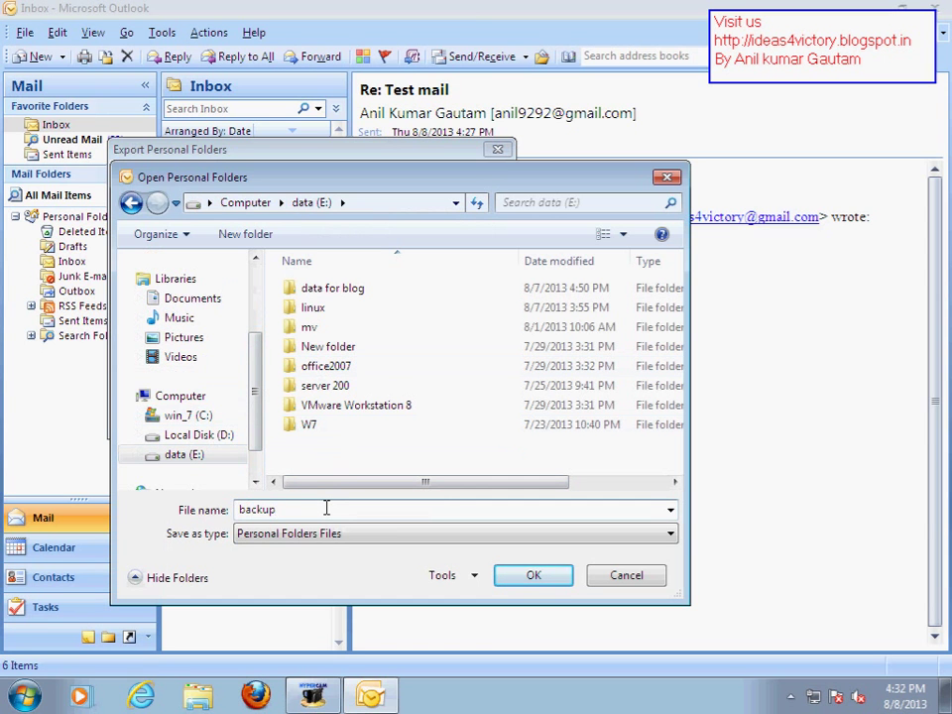
key("BackSpace")
key("BackSpace")
key("BackSpace")
key("BackSpace")
key("BackSpace")
key("BackSpace")
type("msoutlo")
type("kk")
key("BackSpace")
type("o")
type("k")
type(" 8")
type("/8")
type("/2")
type("0")
key("BackSpace")
key("BackSpace")
key("BackSpace")
key("BackSpace")
type("08082013")
left_click(551, 581)
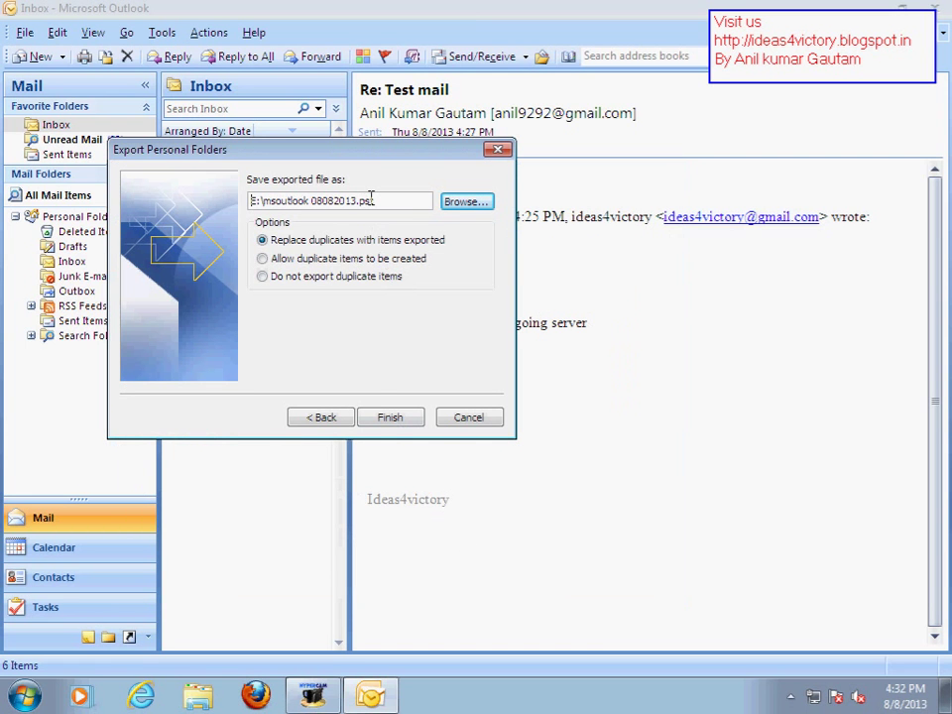
left_click(387, 425)
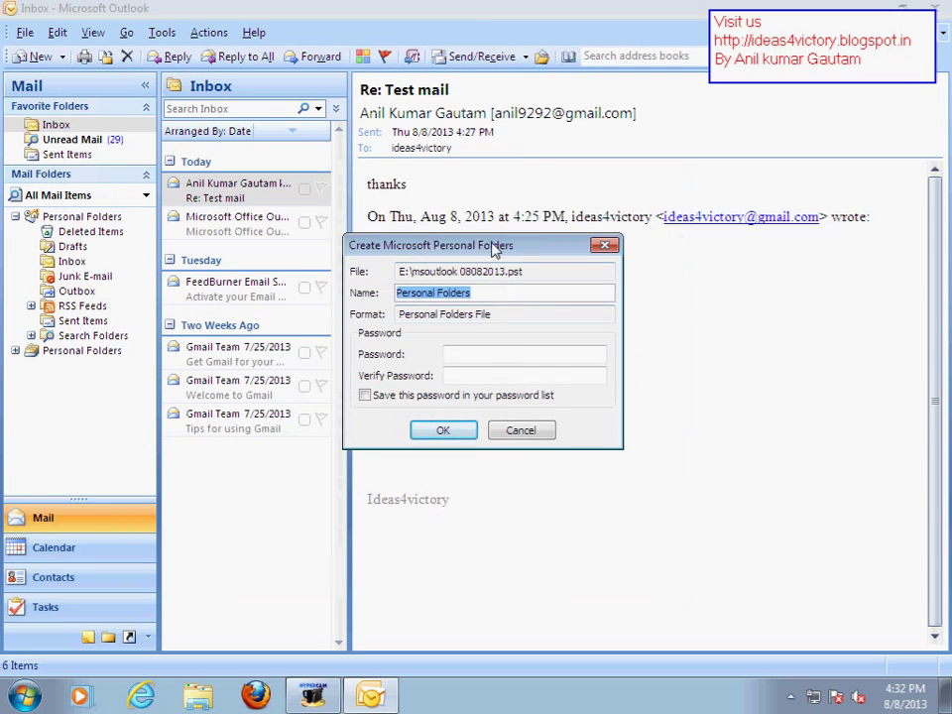
Enter a password for the new personal folders file and repeat it in the verification field
left_click_drag(495, 246, 376, 198)
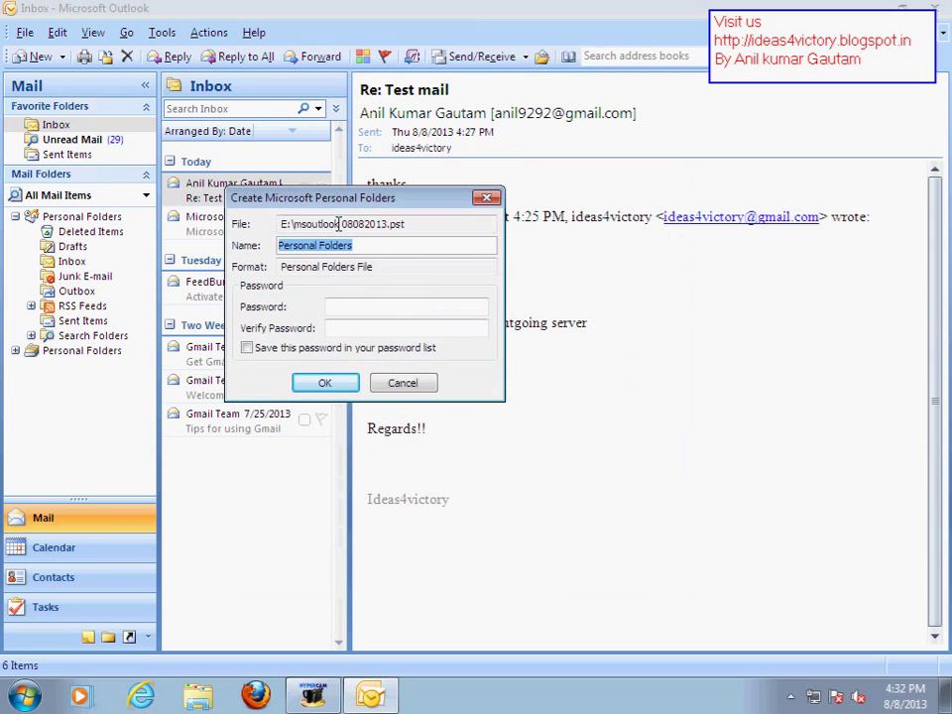
left_click(347, 304)
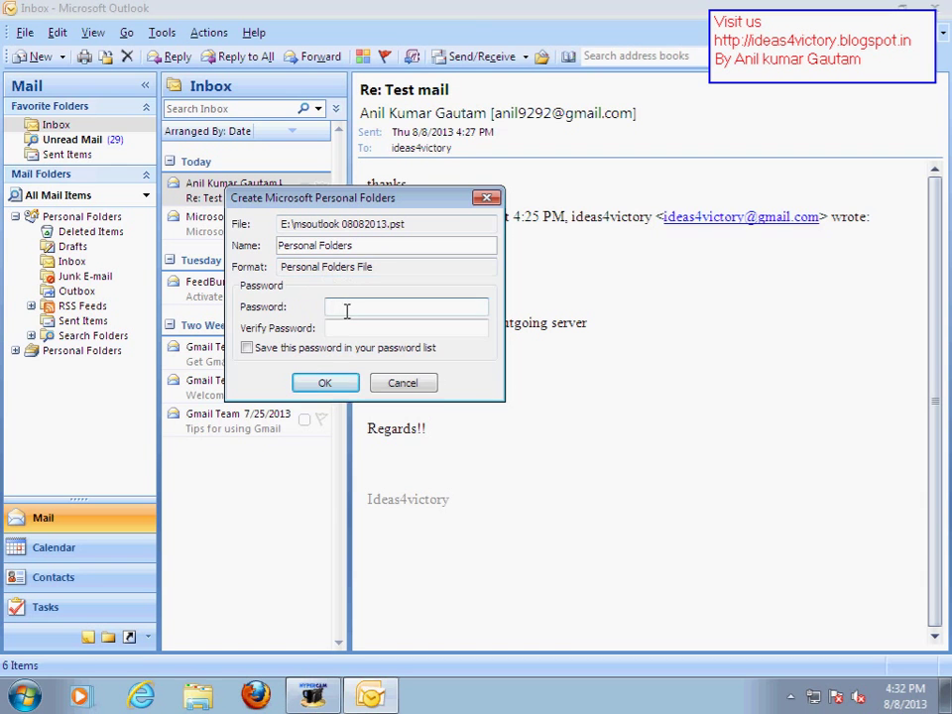
key("Tab")
left_click(348, 308)
type("*******")
key("Tab")
type("******")
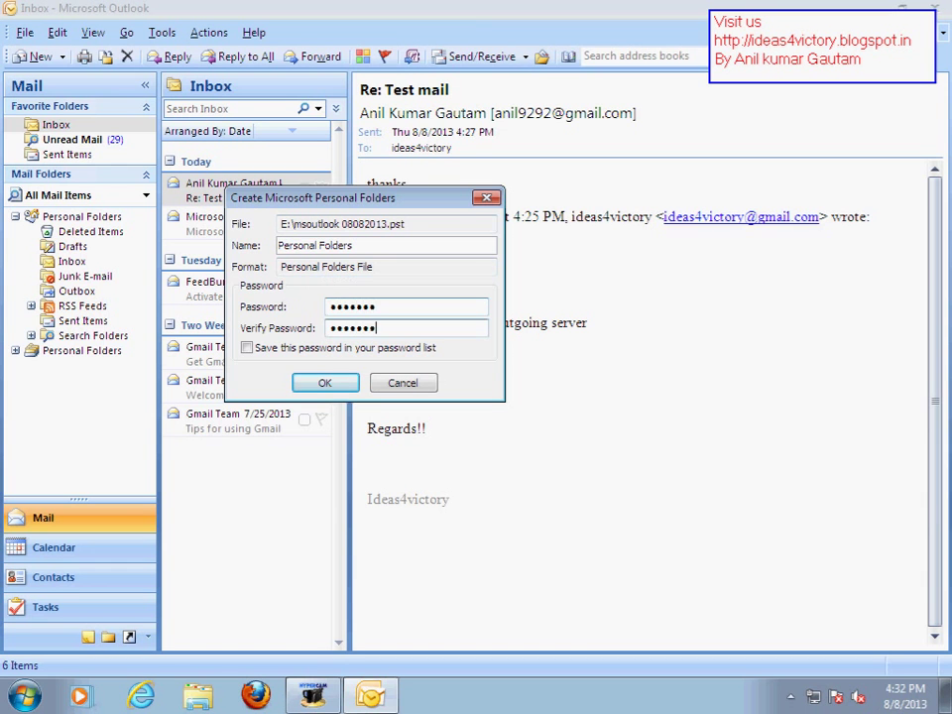
Confirm the new file's password, enter the password for msoutlook 08082013 to complete the export, and close Outlook
left_click(328, 384)
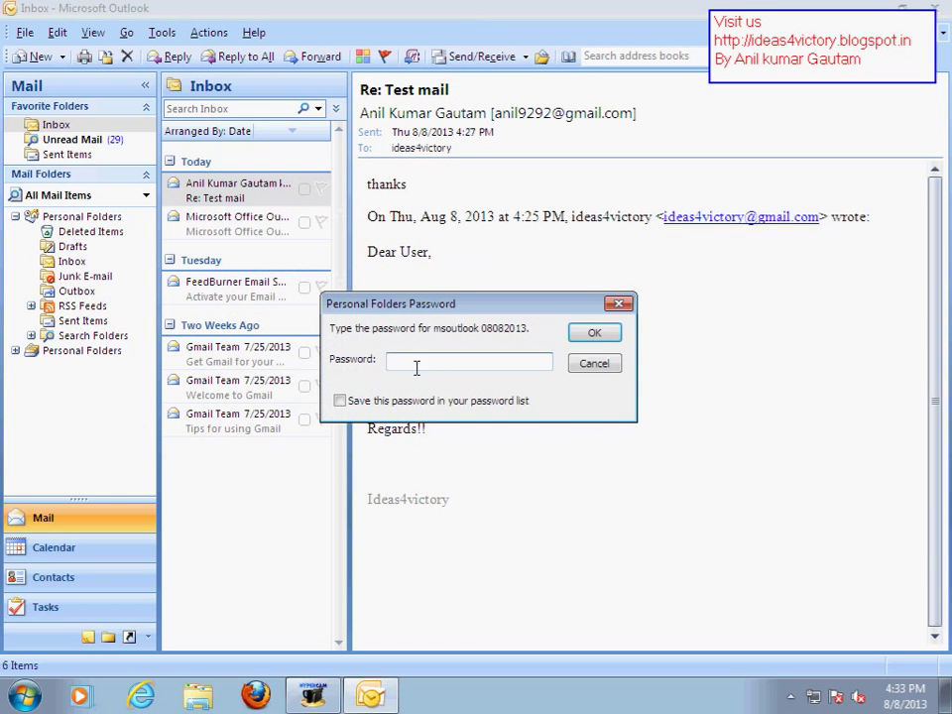
type("••••••")
left_click(607, 335)
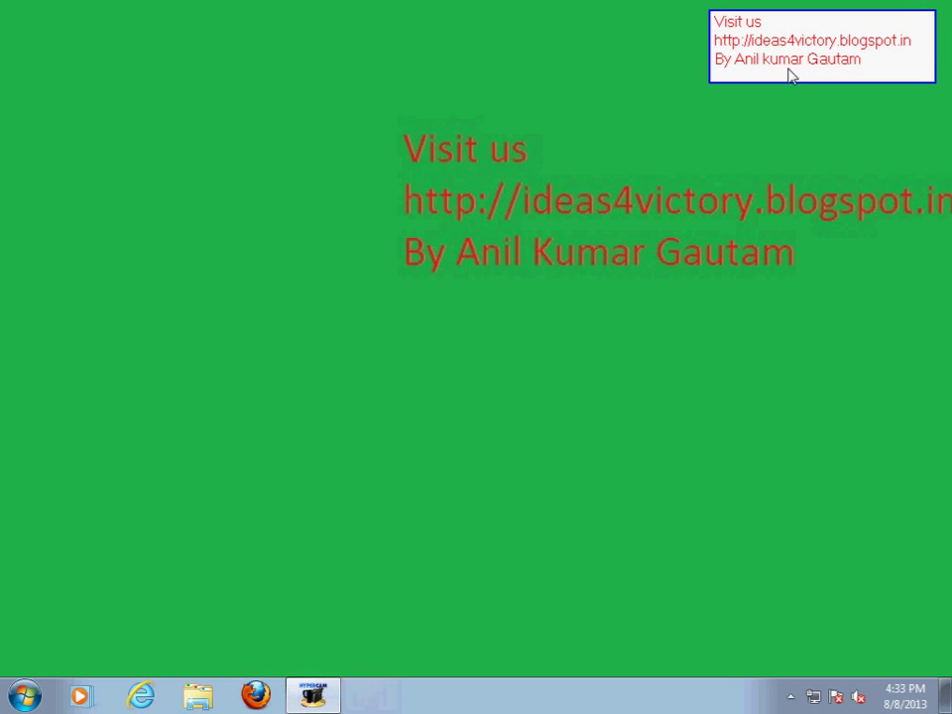
left_click(942, 8)
Check the data (E:) drive for the exported msoutlook 08082013 file, then close the file window
left_click(25, 697)
left_click(280, 485)
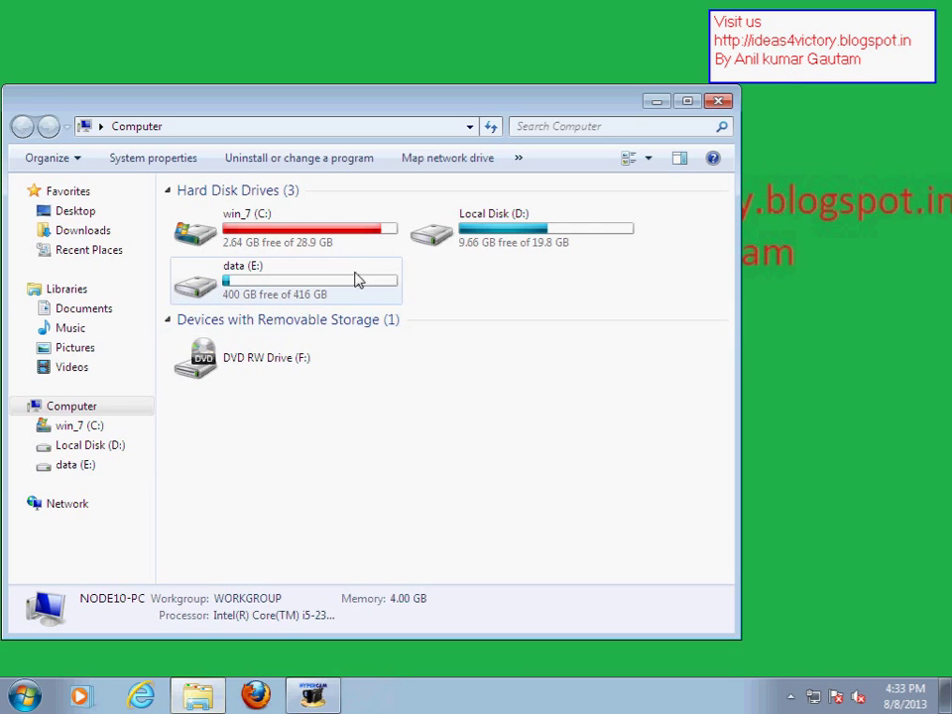
double_click(323, 293)
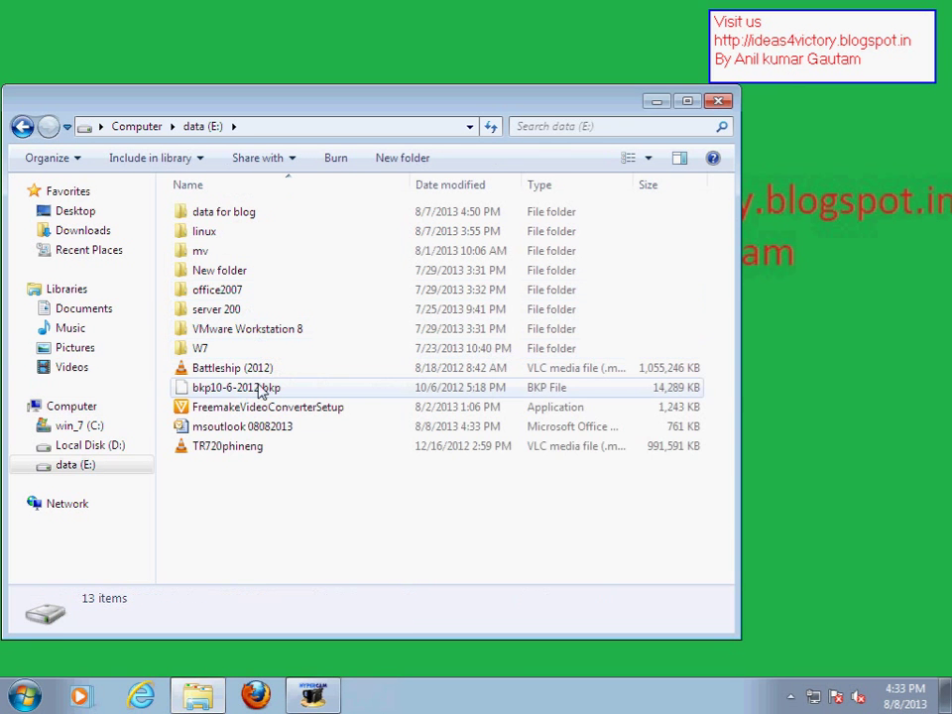
left_click(243, 430)
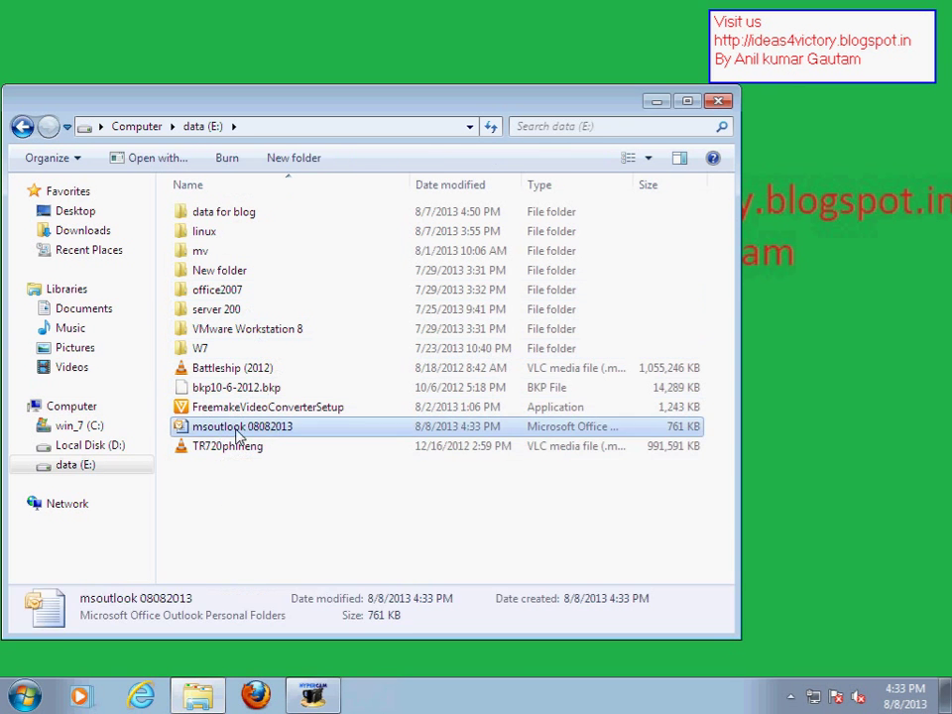
left_click(722, 105)
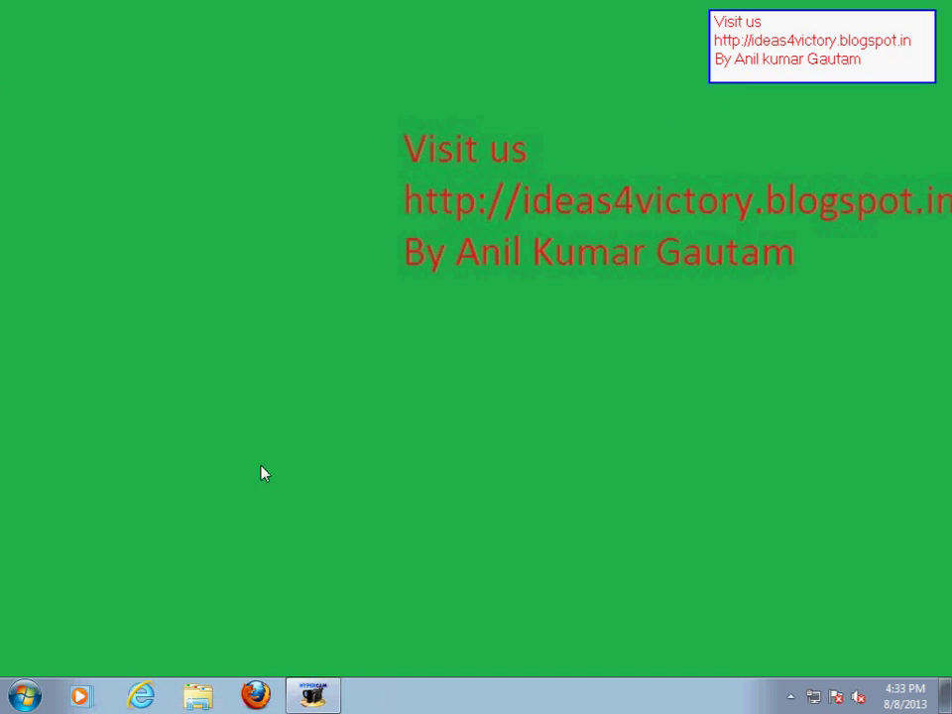
right_click(442, 129)
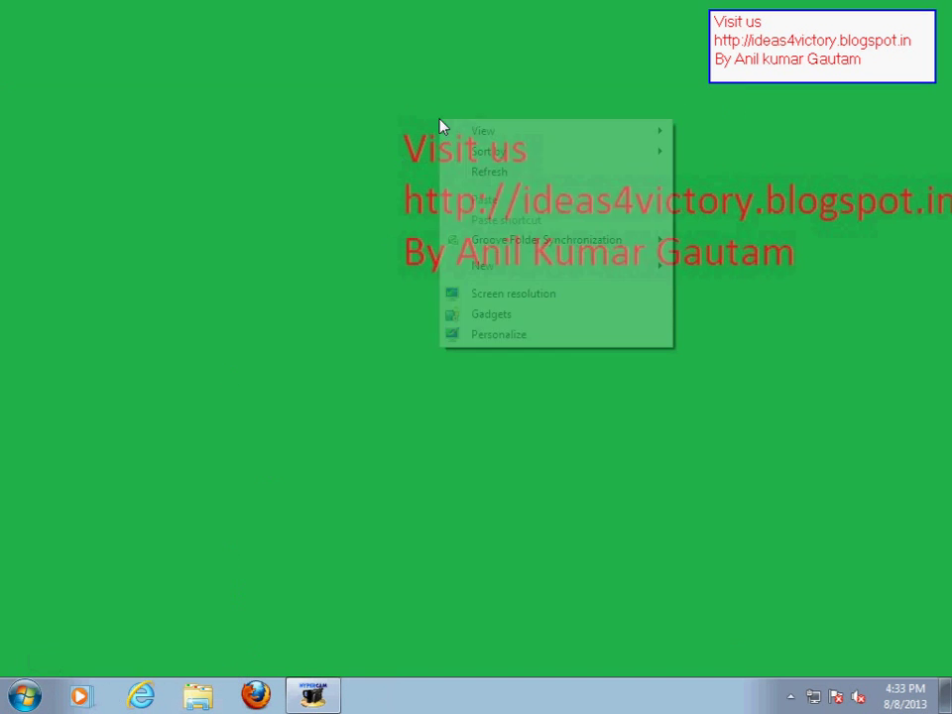
left_click(487, 175)
right_click(251, 186)
left_click(305, 238)
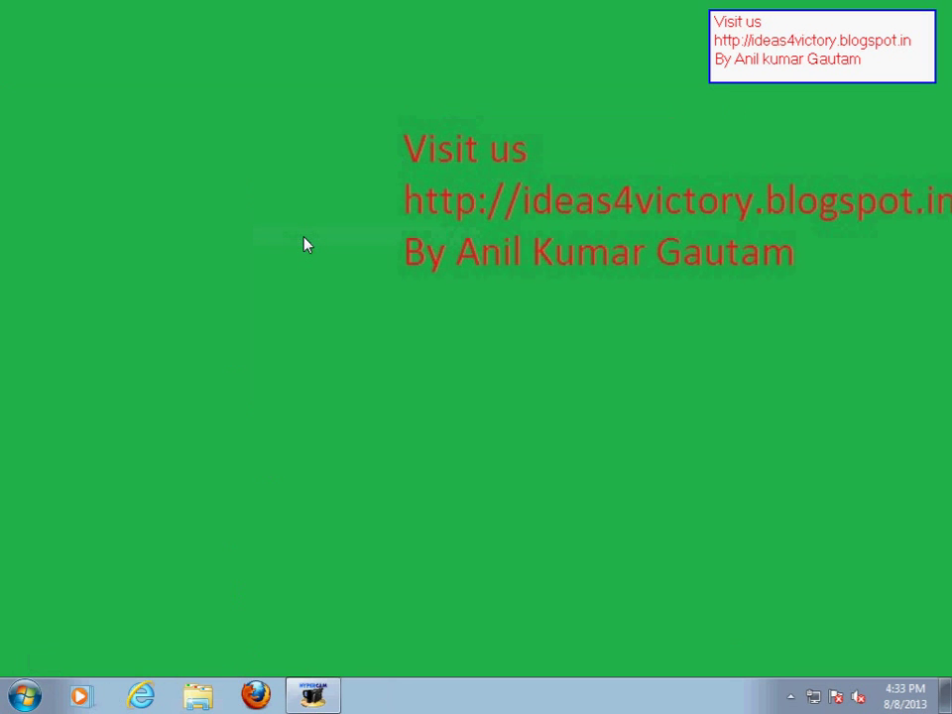
Switch to Microsoft Office Outlook 2007 by launching it from the installed Microsoft Office programs
left_click(25, 695)
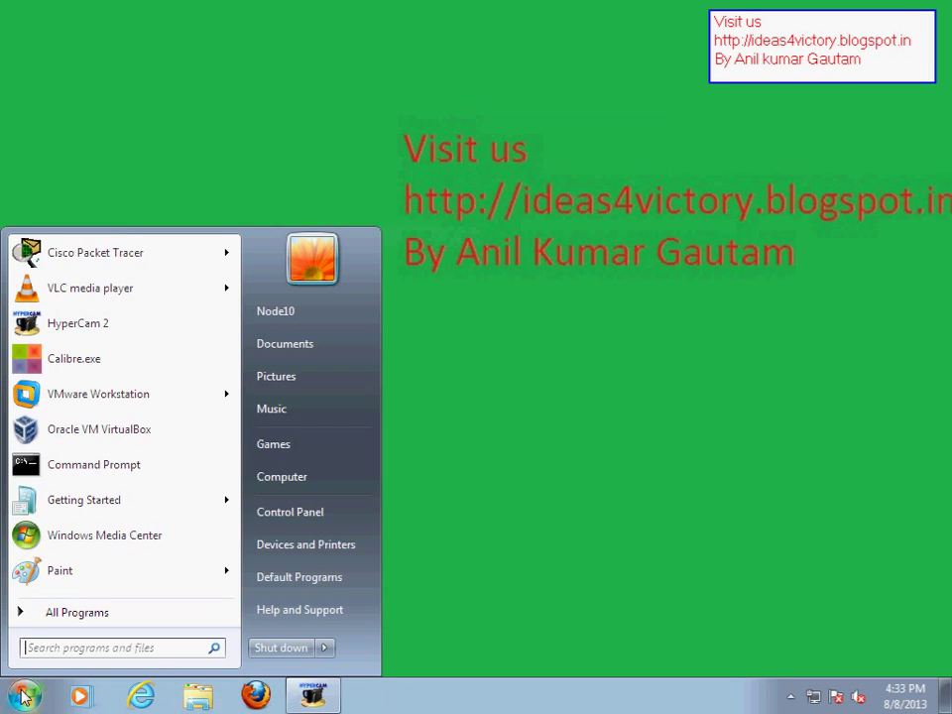
left_click(54, 615)
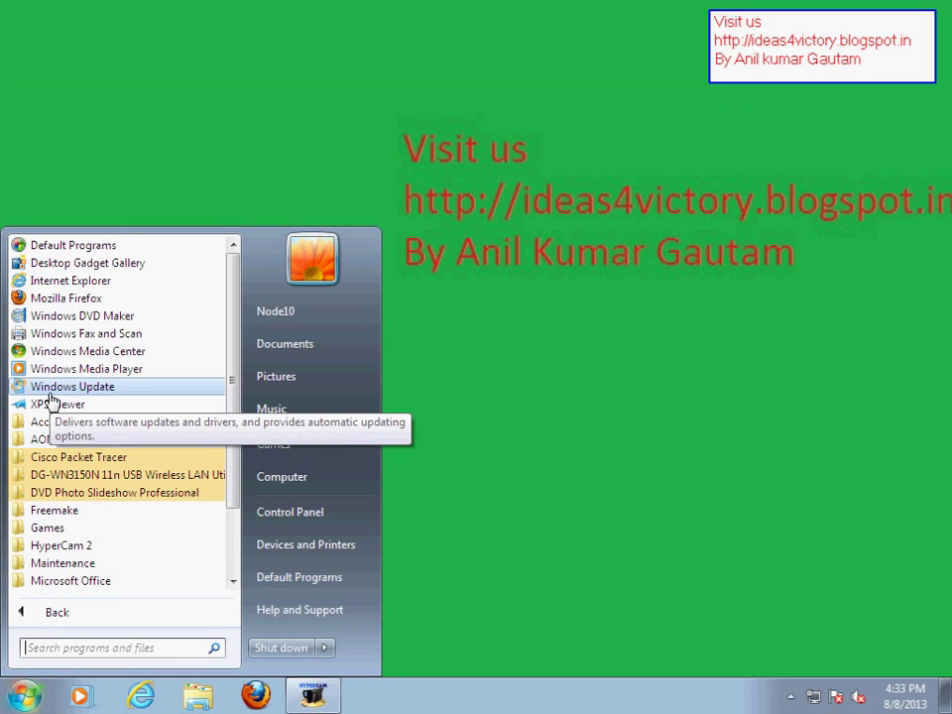
left_click(83, 585)
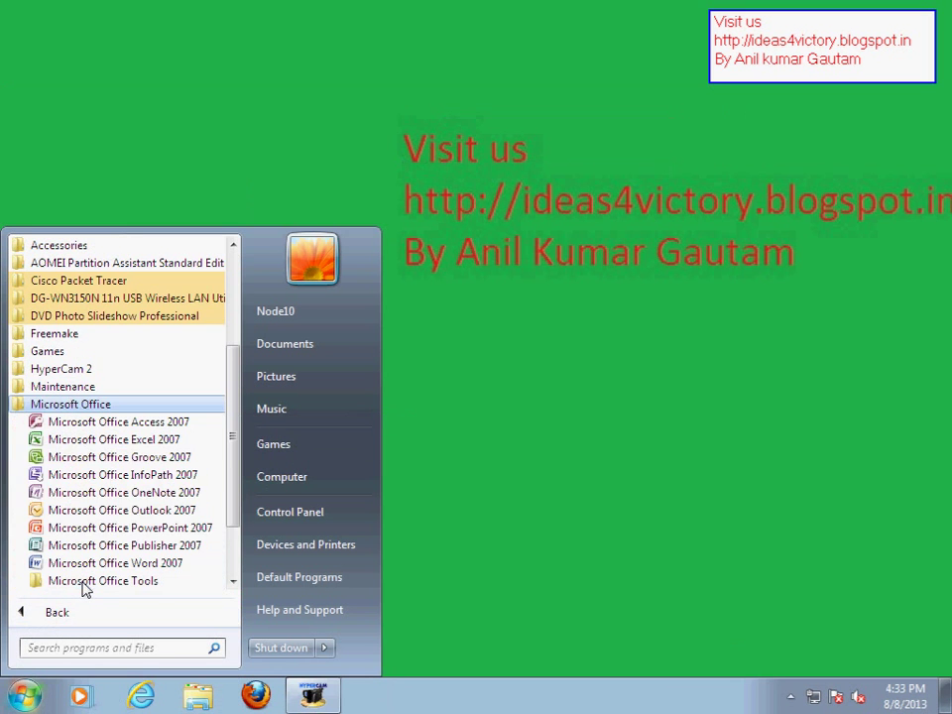
left_click(111, 512)
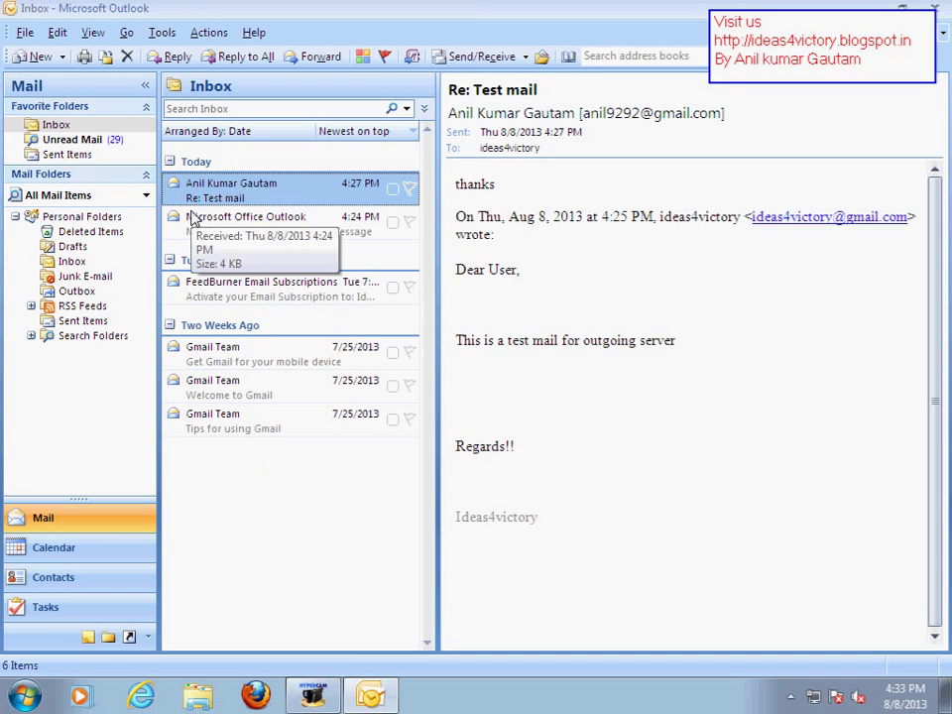
Permanently delete all messages in the Inbox and confirm the deletion
key("ctrl+a")
key("shift+Delete")
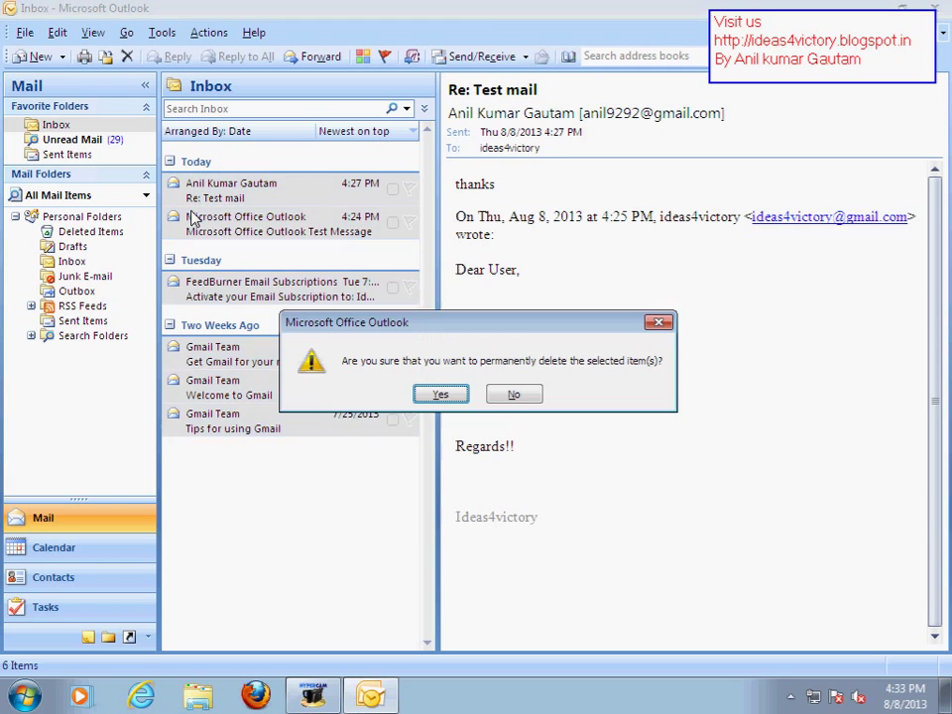
key("Return")
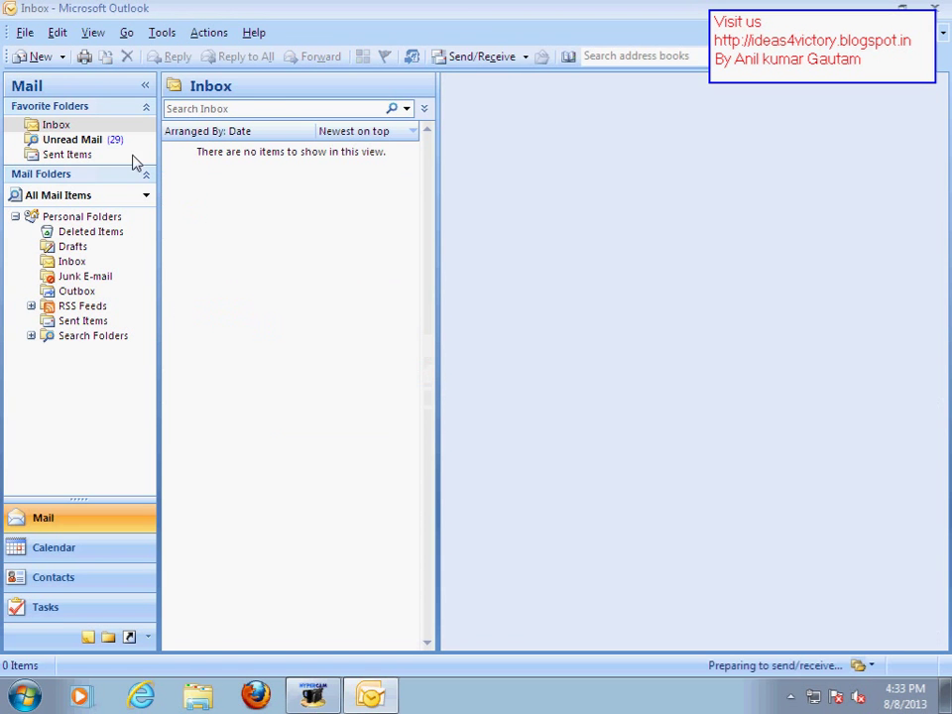
Permanently delete all items in the Unread Mail folder and confirm the deletion
left_click(115, 139)
key("ctrl+a")
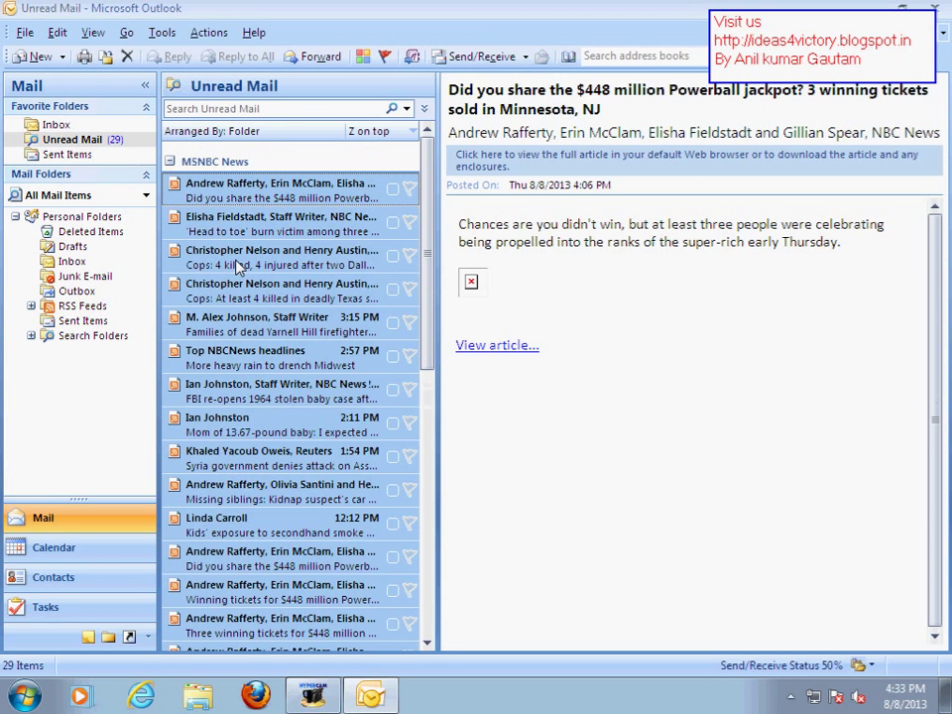
key("shift+Delete")
key("Return")
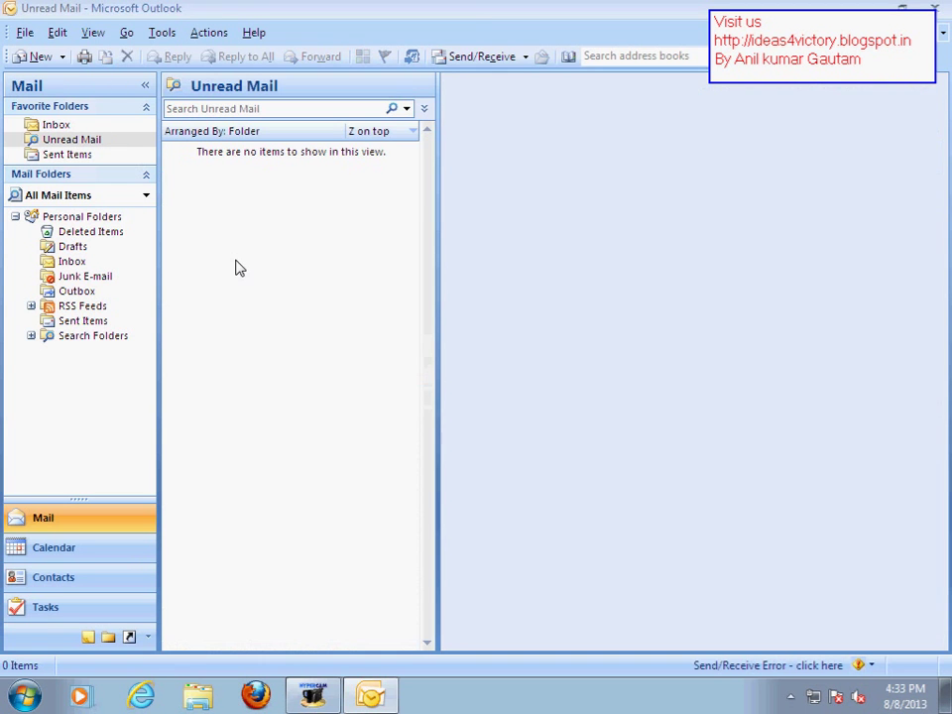
Permanently delete the Test mail message from Sent Items and confirm the deletion
left_click(92, 321)
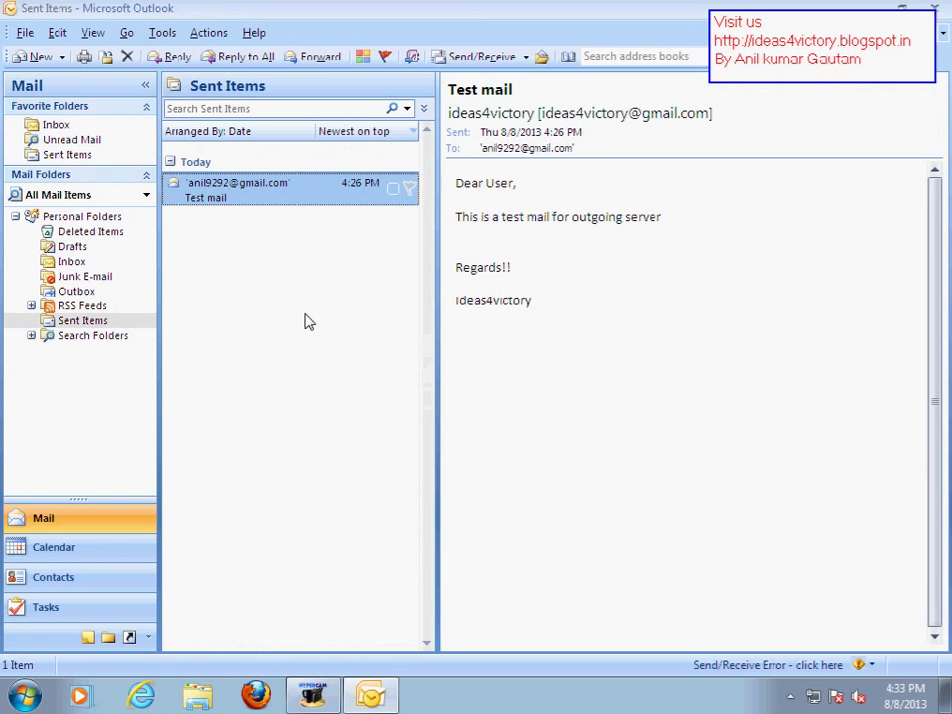
key("shift+Delete")
key("Return")
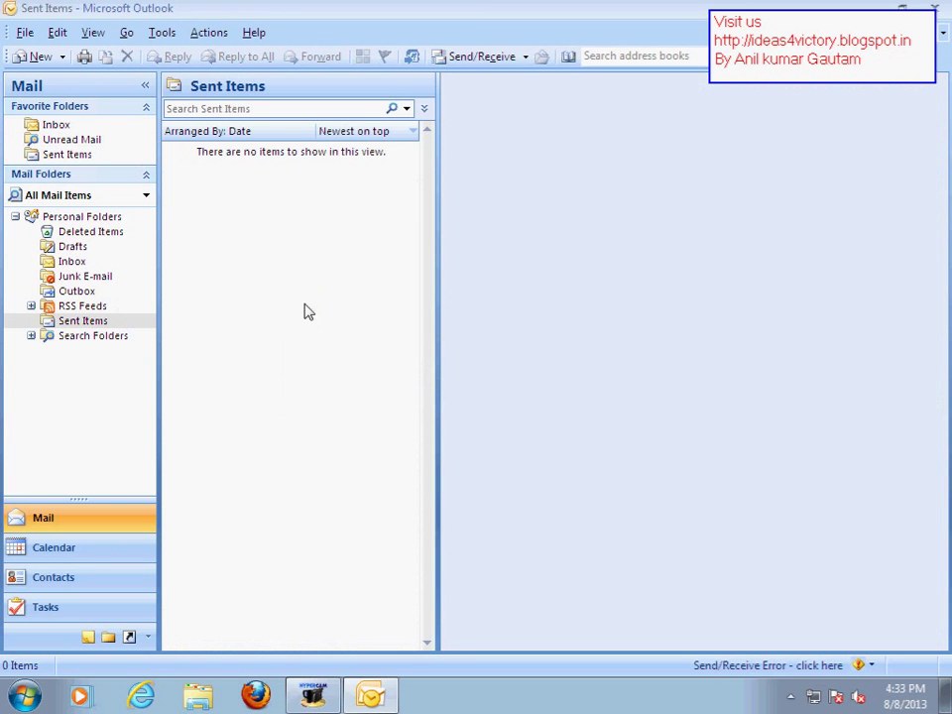
Check the Drafts, Deleted Items, Inbox, Sent Items and RSS Feeds folders and the Personal Folders overview for remaining items
left_click(73, 246)
left_click(78, 231)
left_click(57, 126)
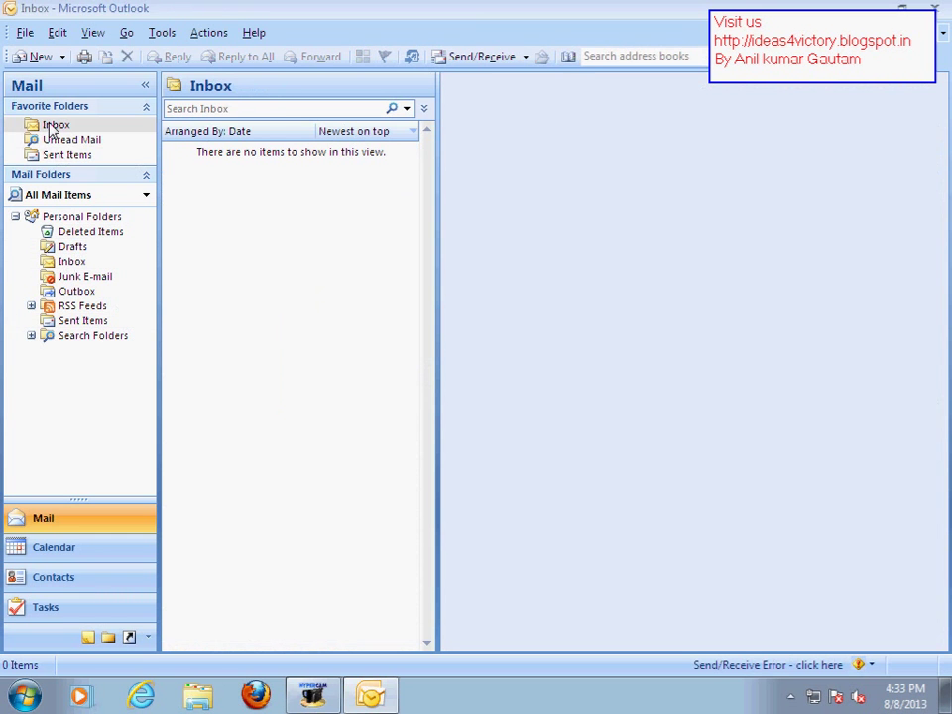
left_click(66, 155)
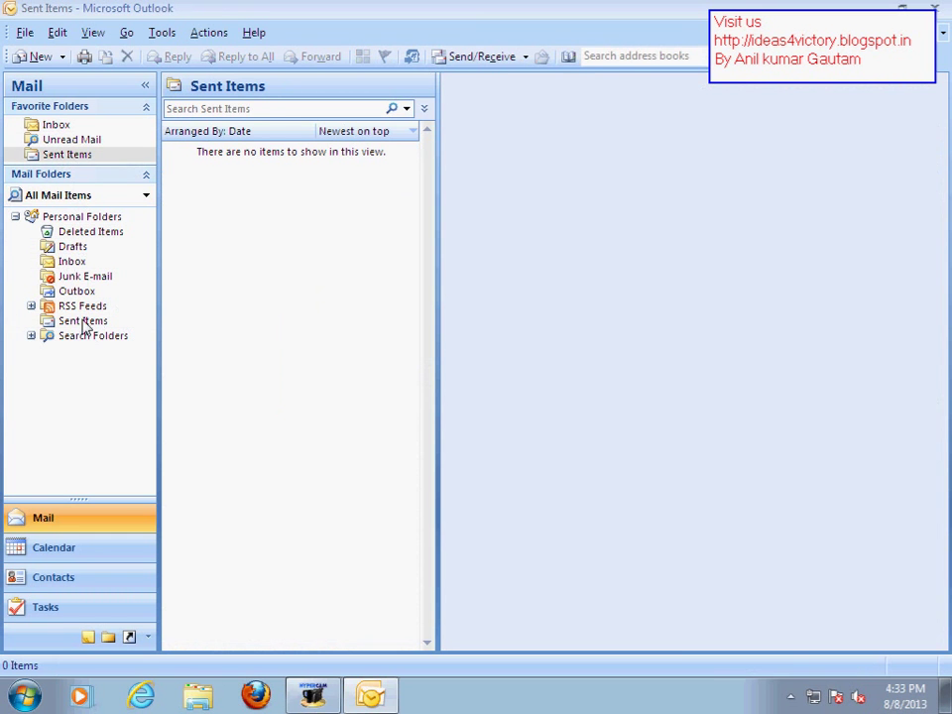
left_click(81, 305)
left_click(78, 234)
left_click(75, 219)
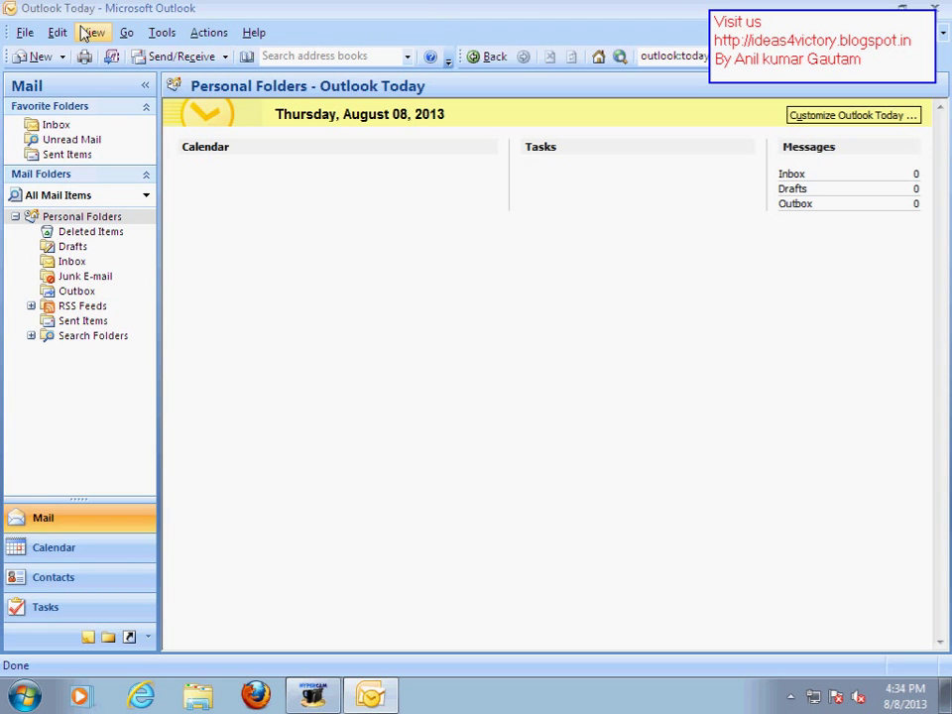
Start an import from another program or file, using Personal Folder File (.pst) as the file type
left_click(24, 36)
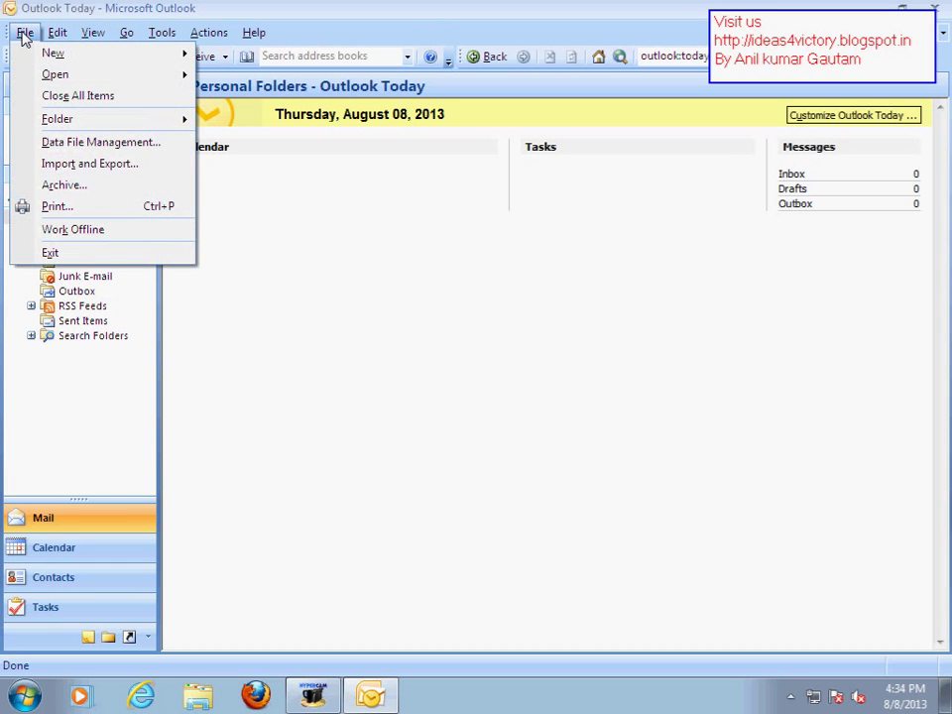
left_click(123, 174)
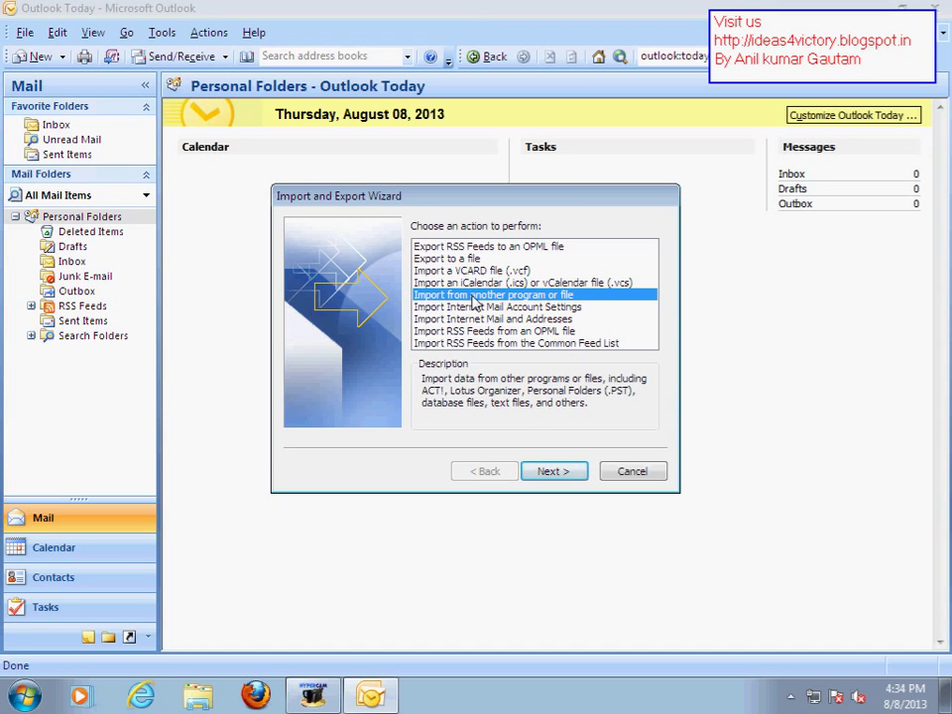
left_click(553, 472)
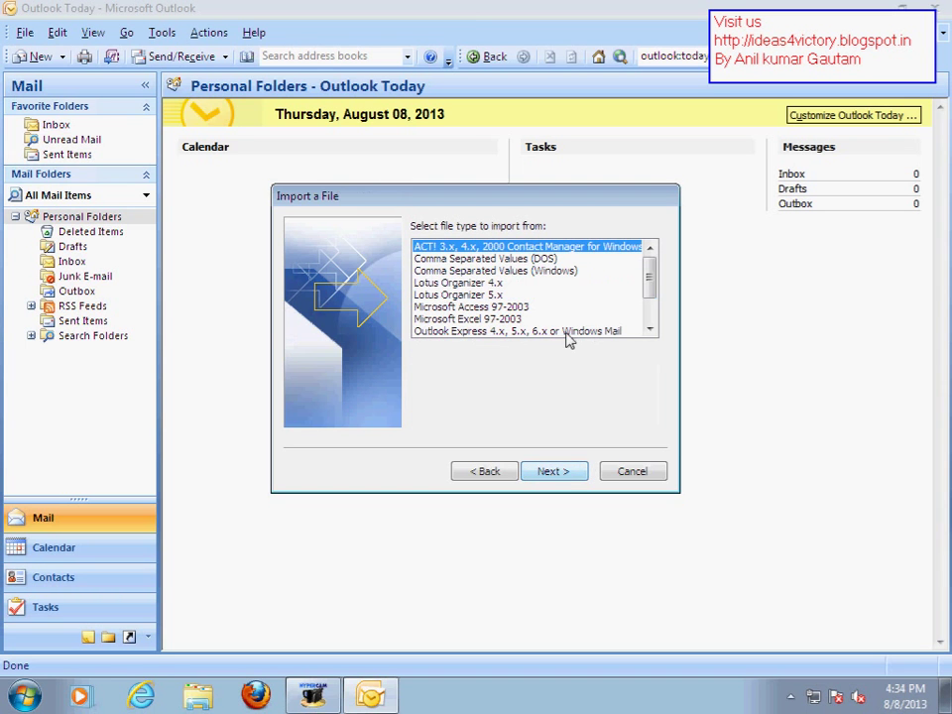
left_click_drag(654, 284, 655, 309)
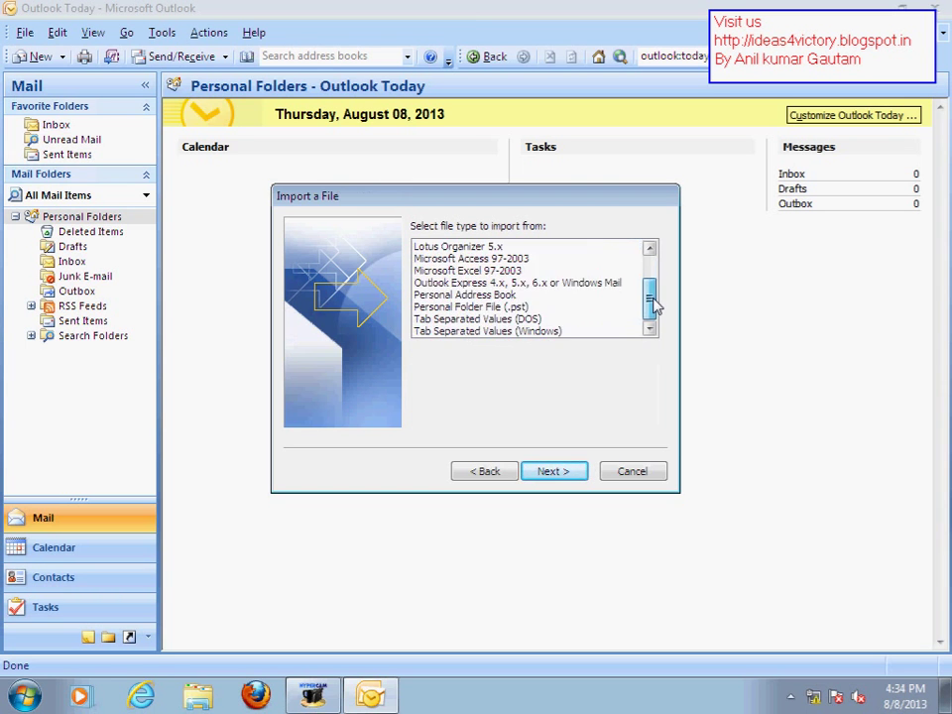
left_click(456, 309)
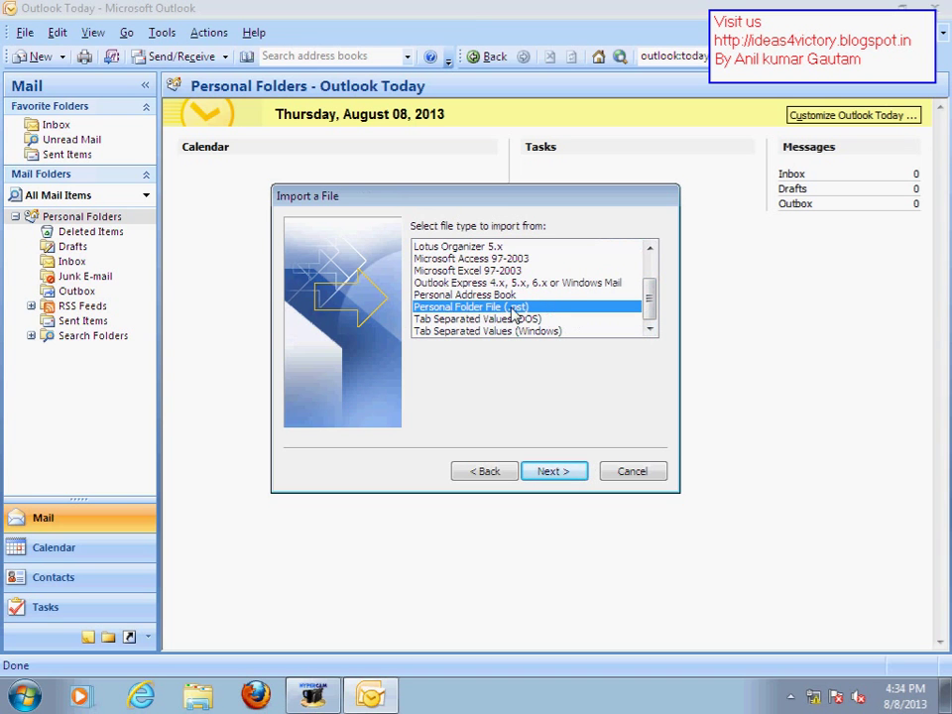
left_click(556, 472)
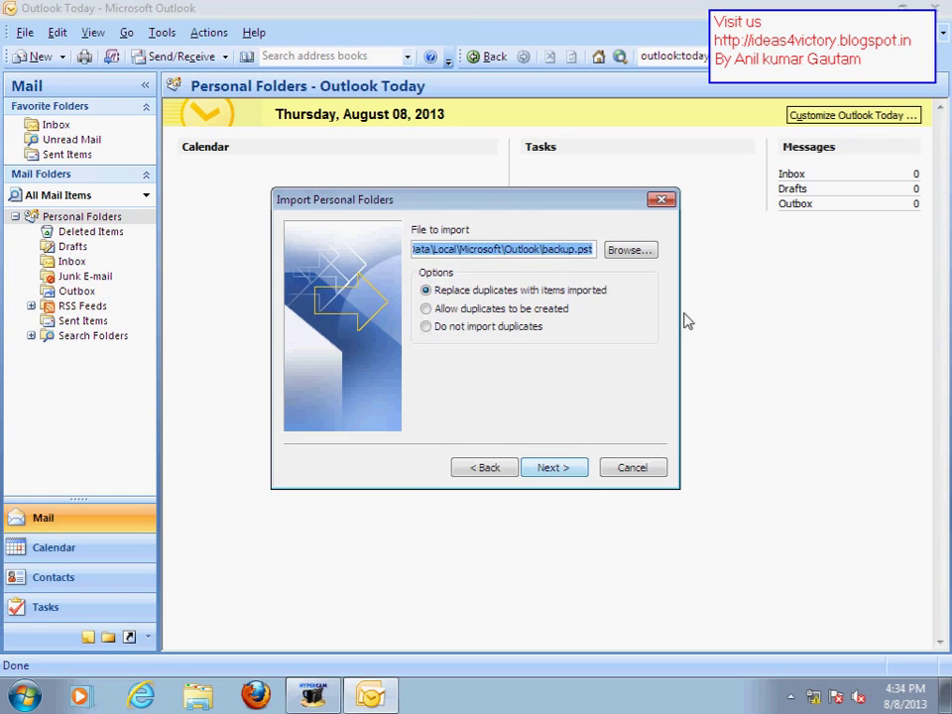
Choose msoutlook 08082013 on the data (E:) drive as the file to import and proceed with duplicates replaced by imported items
left_click(628, 251)
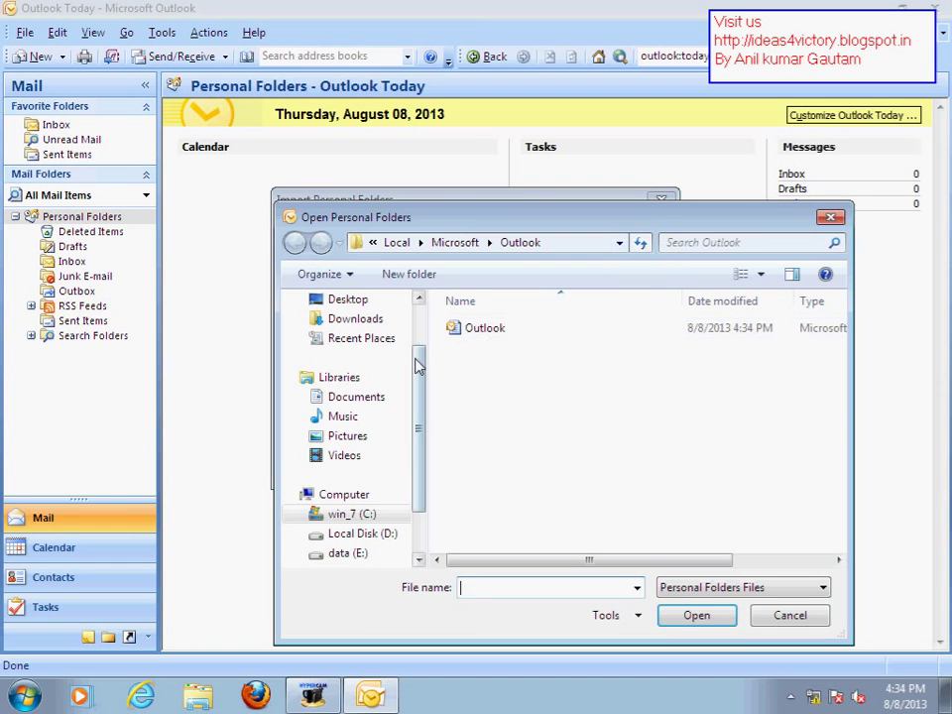
left_click_drag(417, 378, 422, 451)
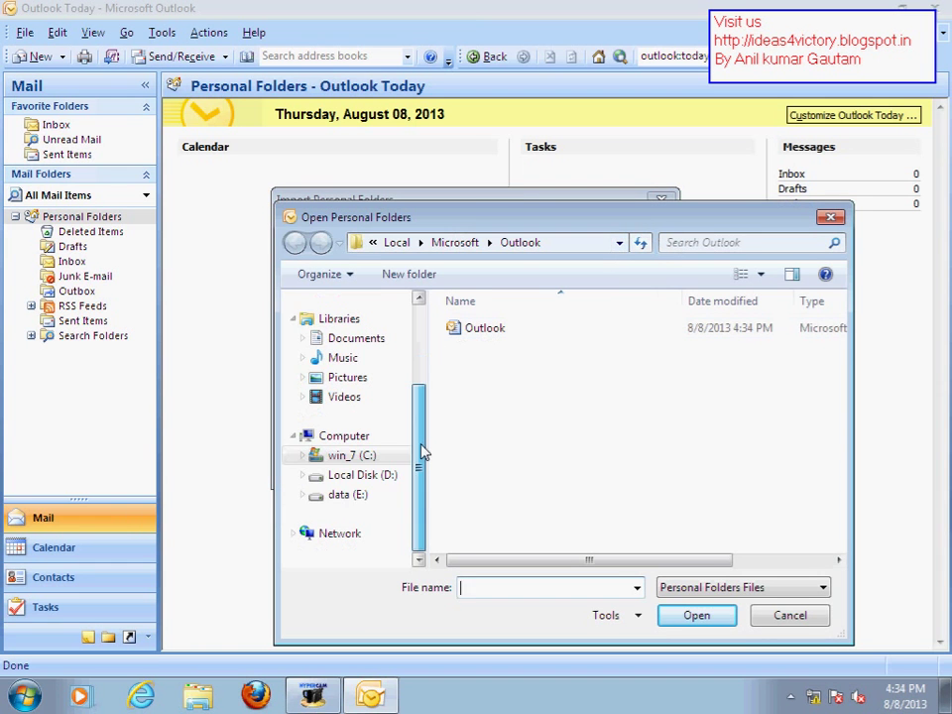
left_click(336, 496)
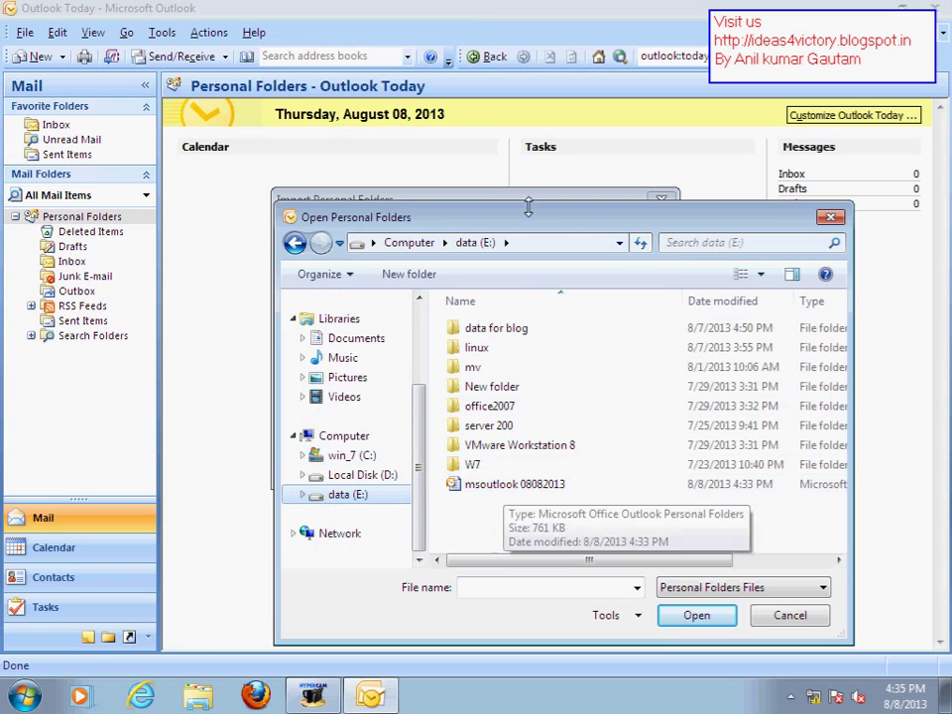
left_click_drag(533, 216, 405, 94)
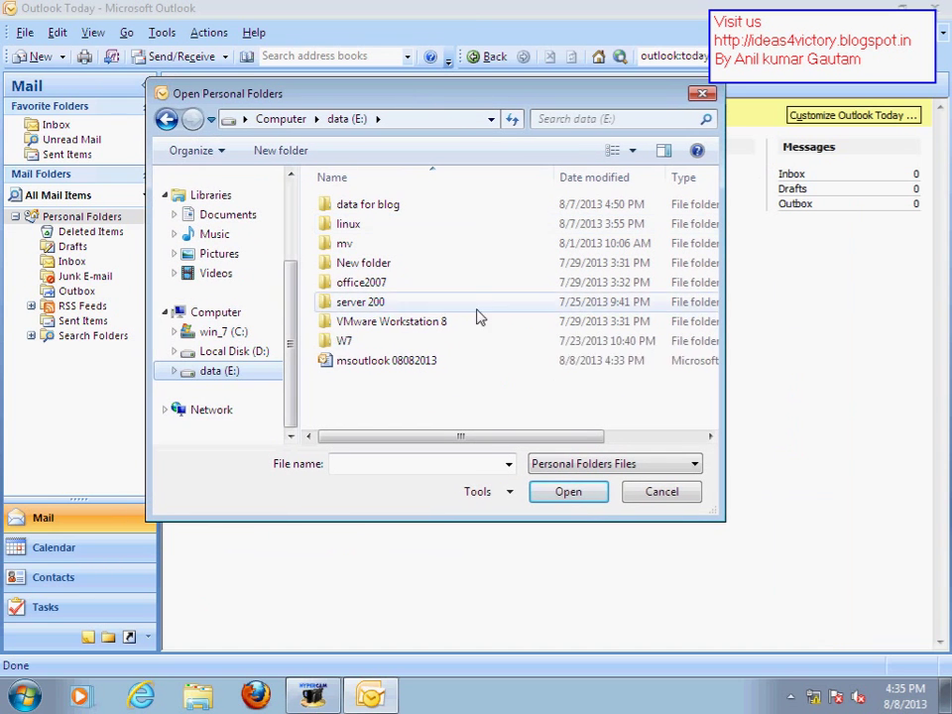
left_click(389, 365)
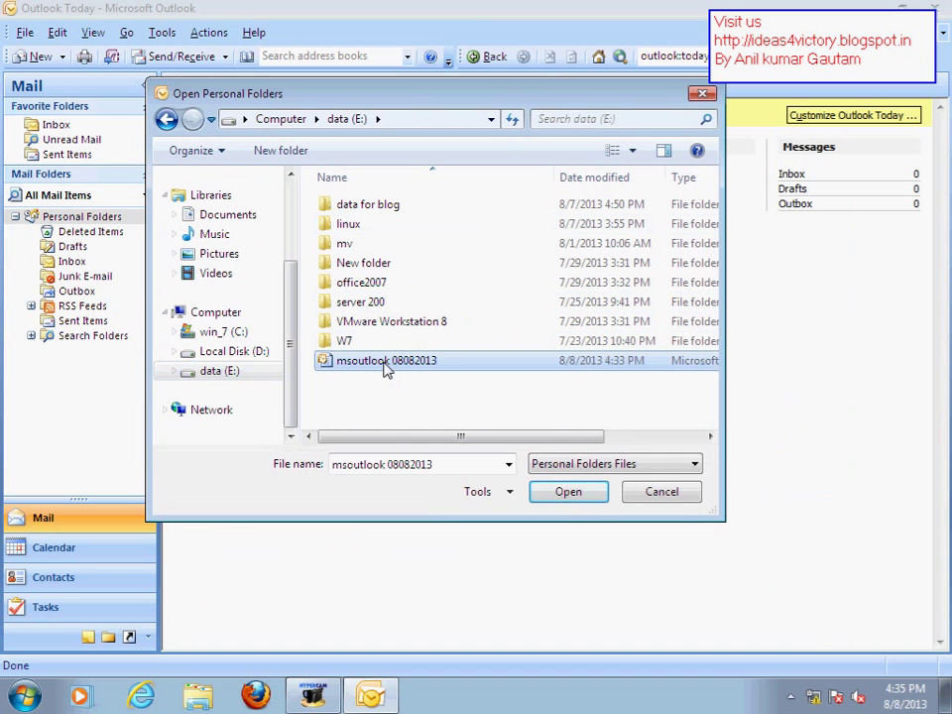
left_click(556, 490)
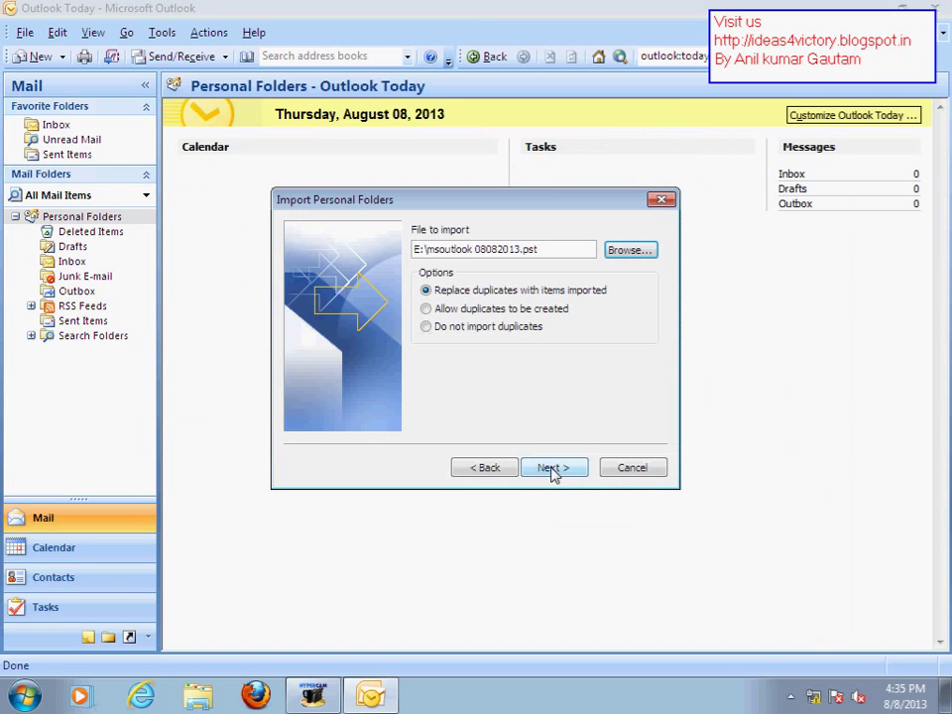
left_click(553, 470)
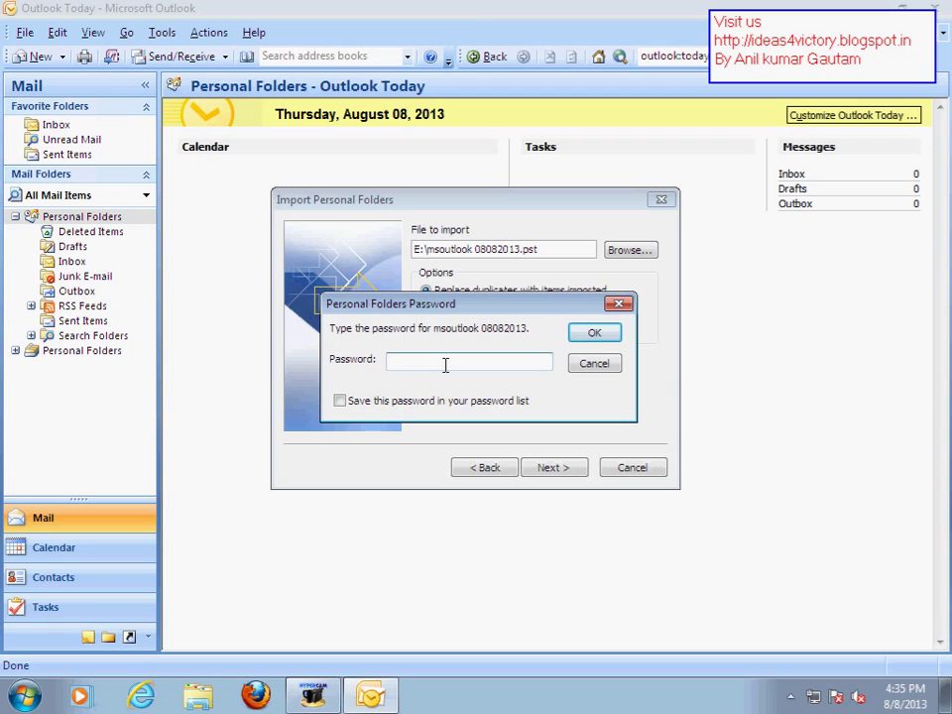
Enter the password for the msoutlook 08082013 file and confirm it to reach the import folder selection
type("•••••••")
key("BackSpace")
key("BackSpace")
key("BackSpace")
key("BackSpace")
key("BackSpace")
key("BackSpace")
key("BackSpace")
type("•••••••")
left_click(596, 337)
type("•••••••")
left_click(597, 335)
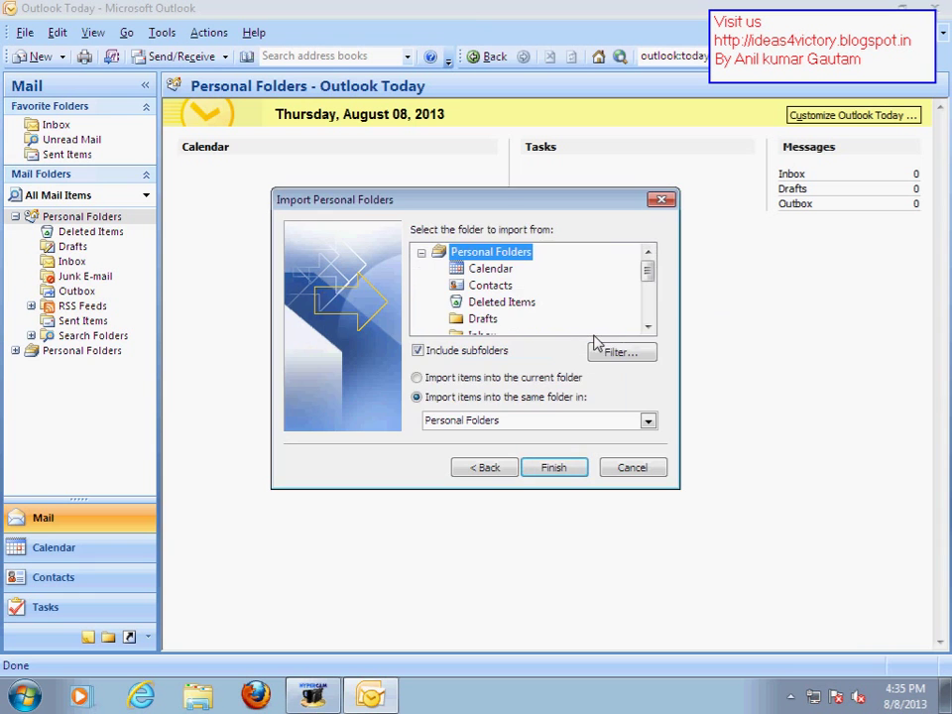
Import Personal Folders with subfolders into the same folder, and check the Inbox, Unread Mail and Sent Items folders for the restored mail
left_click(567, 477)
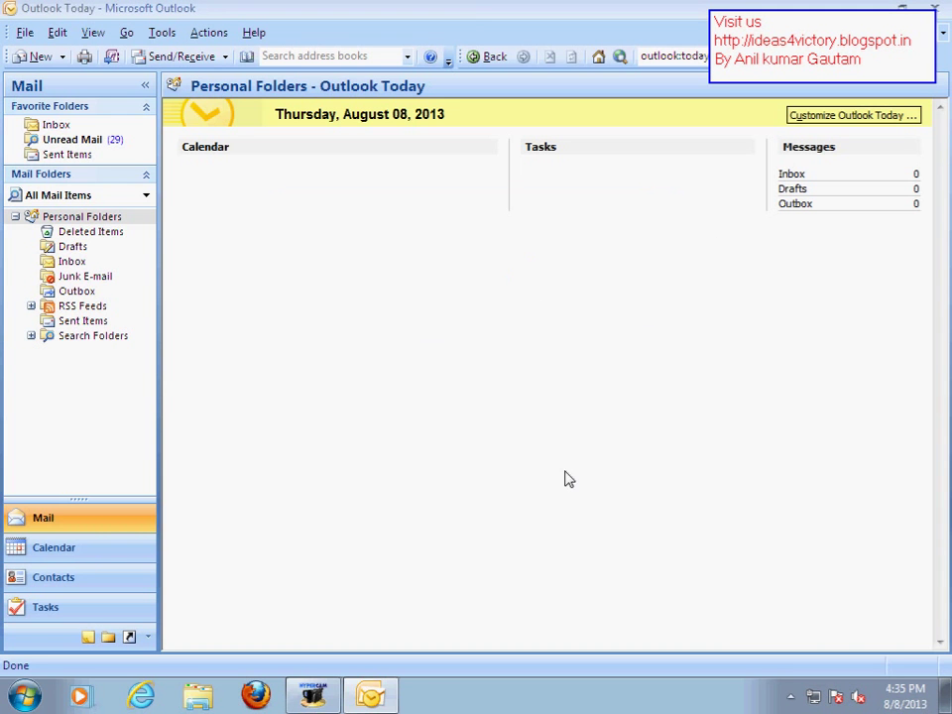
left_click(55, 125)
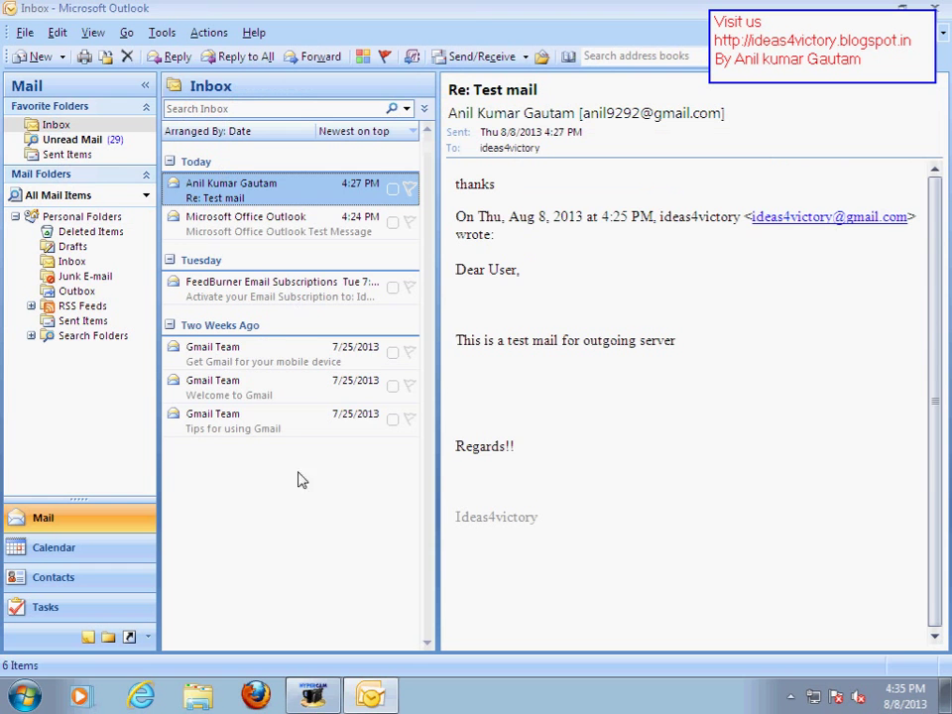
left_click(87, 139)
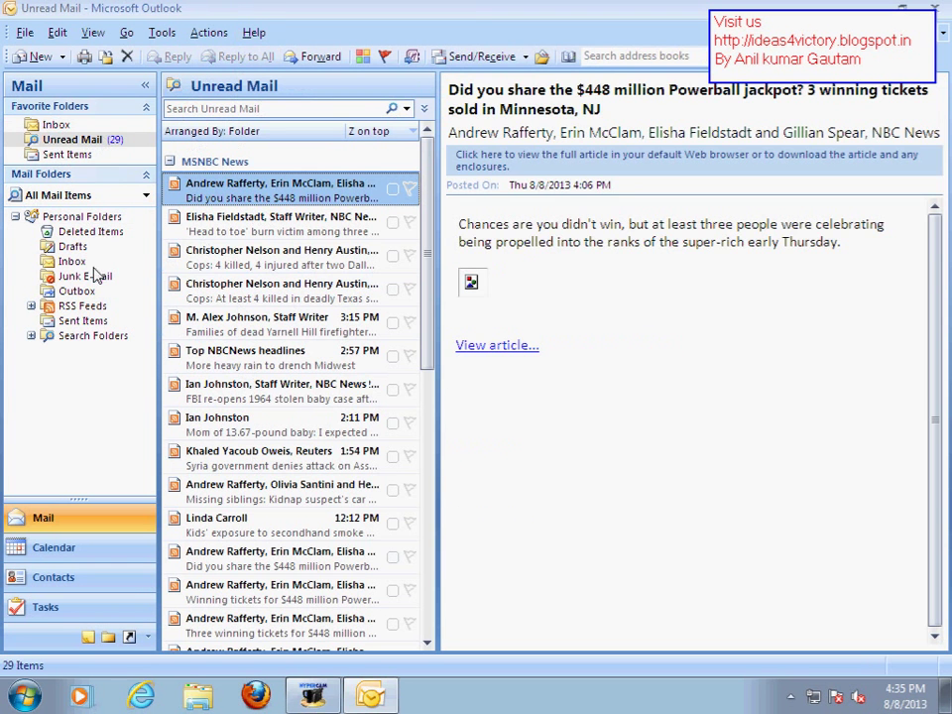
left_click(70, 322)
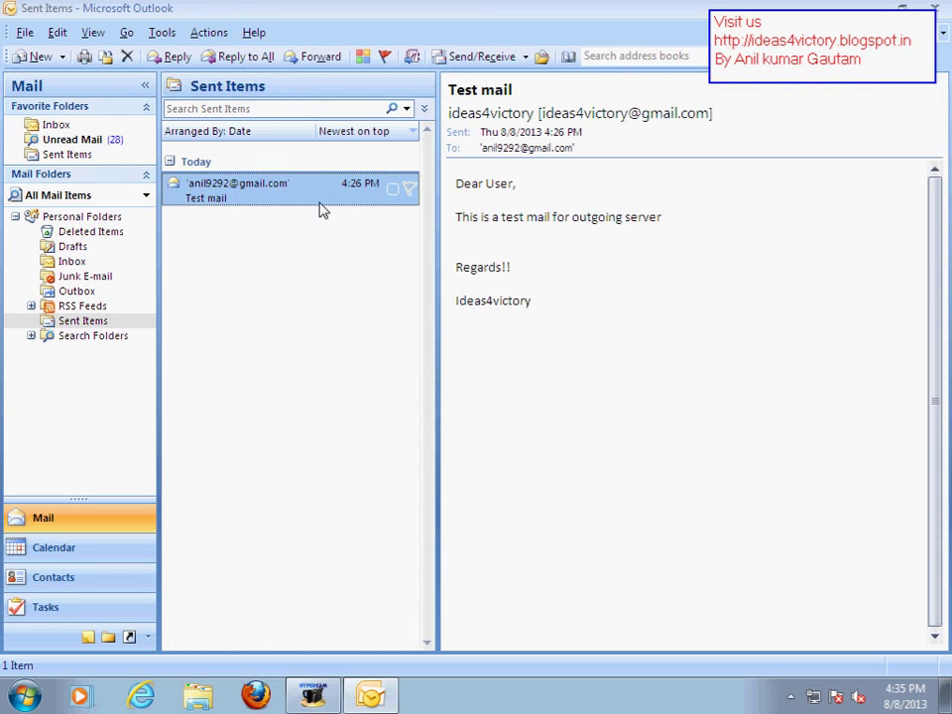
left_click_drag(455, 183, 507, 318)
left_click(564, 315)
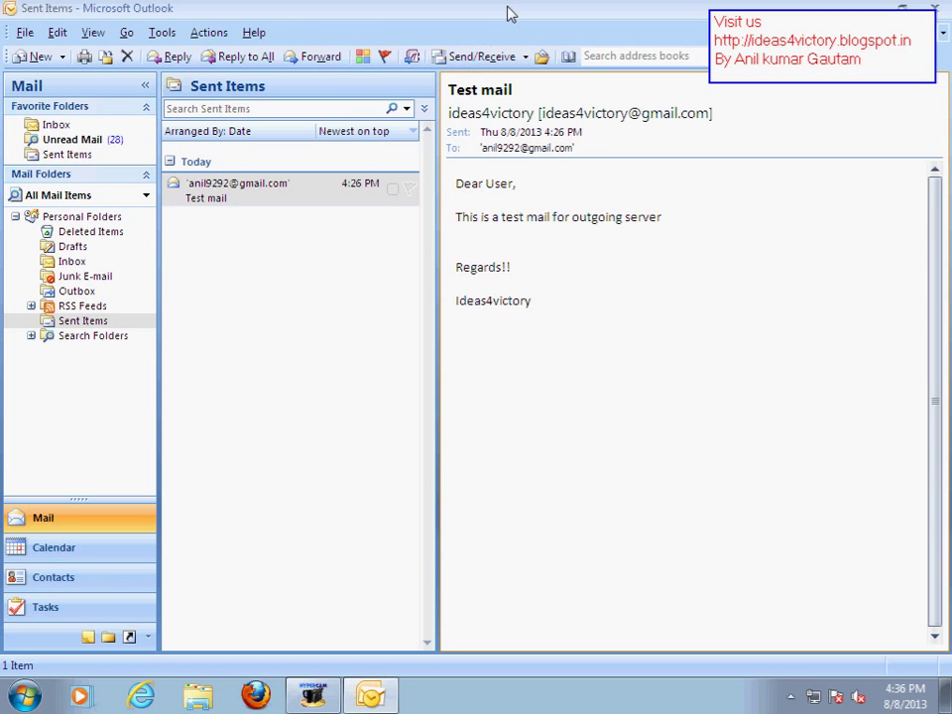
Take the mail window out of its maximized state and move it so the desktop shows behind it
left_click_drag(506, 14, 301, 36)
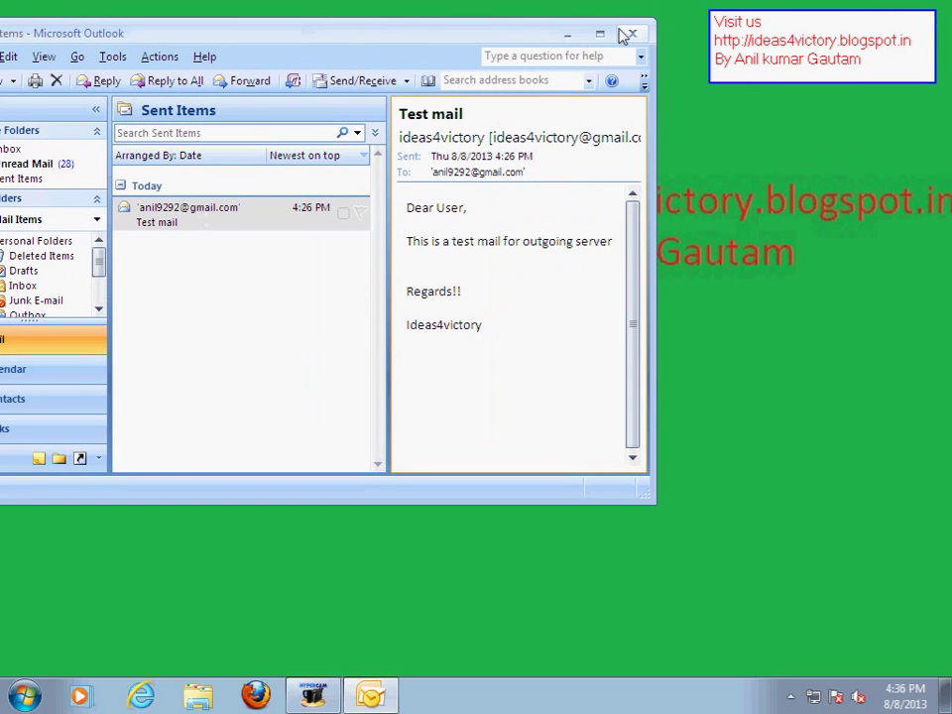